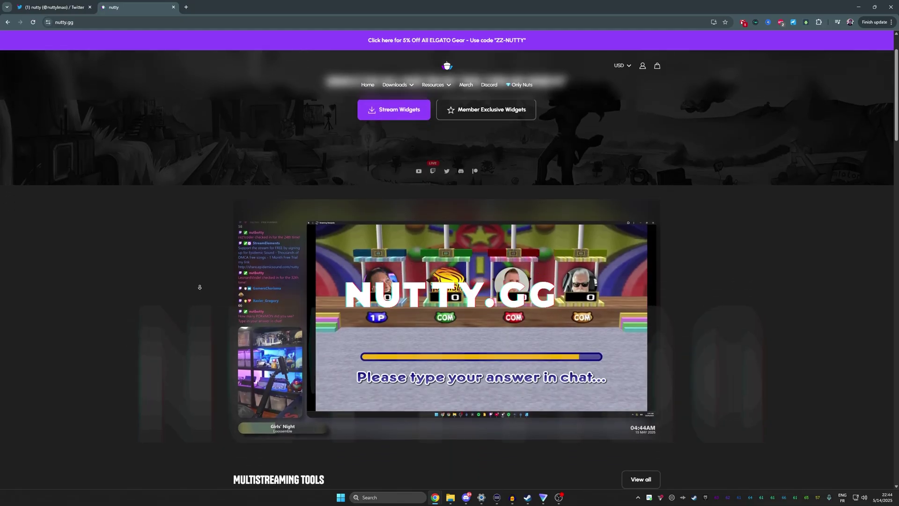
# Step: Scroll the nutty.gg site down to the Multistreaming Tools section
pyautogui.scroll(-6, 200, 287)
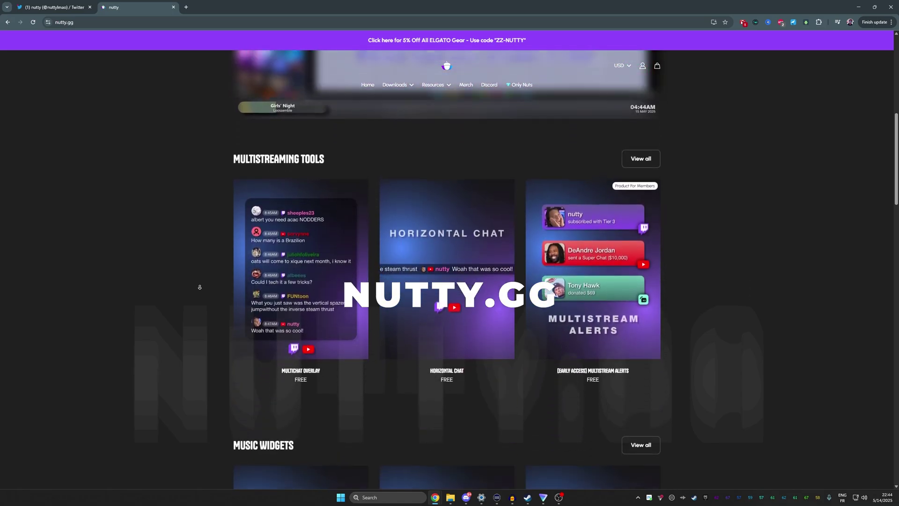
# Step: Open the YouTube Music Widget card, add the free widget to the cart, and check out
pyautogui.scroll(-7, 199, 287)
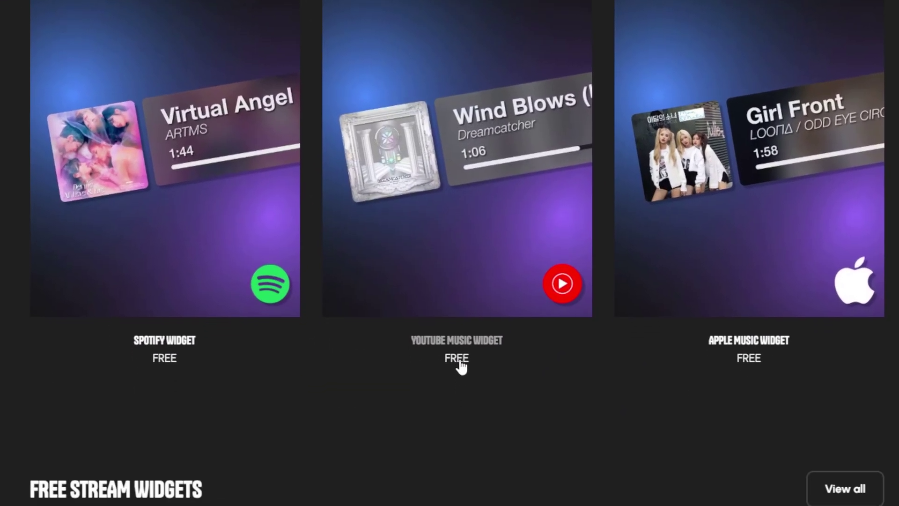
pyautogui.click(459, 360)
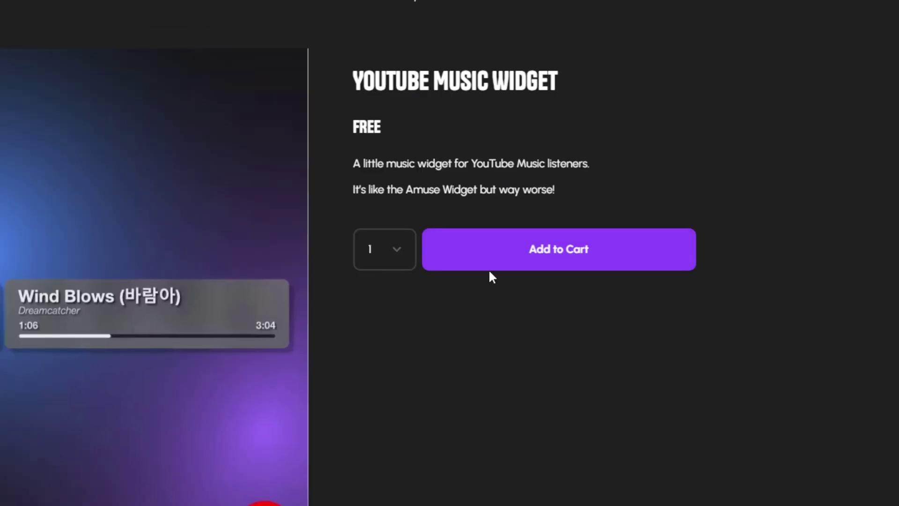
pyautogui.click(488, 266)
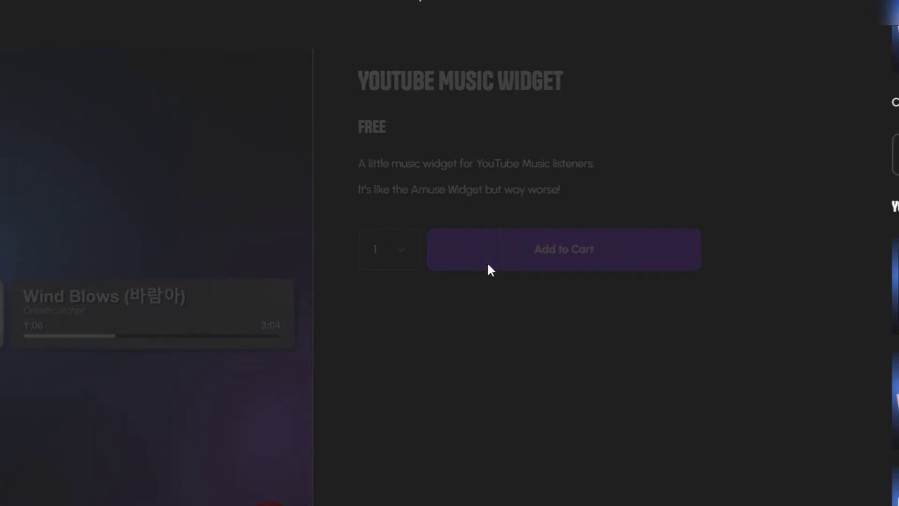
pyautogui.click(806, 243)
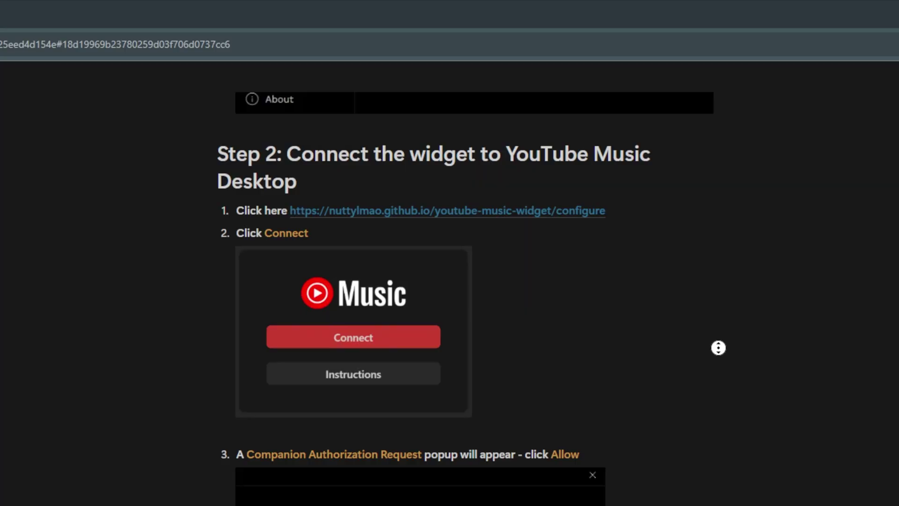
# Step: Scroll the Notion guide through Steps 1–3 down to Custom CSS Template (Optional)
pyautogui.scroll(-3, 717, 381)
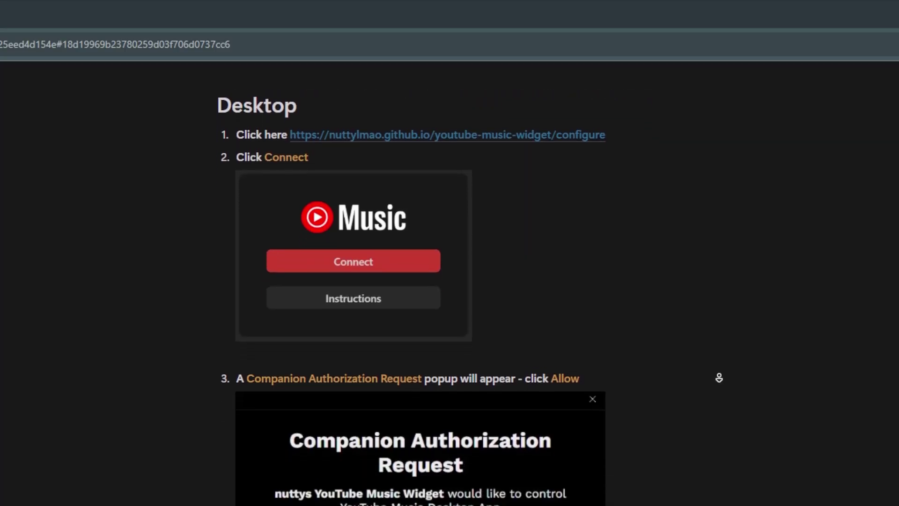
pyautogui.scroll(3, 719, 375)
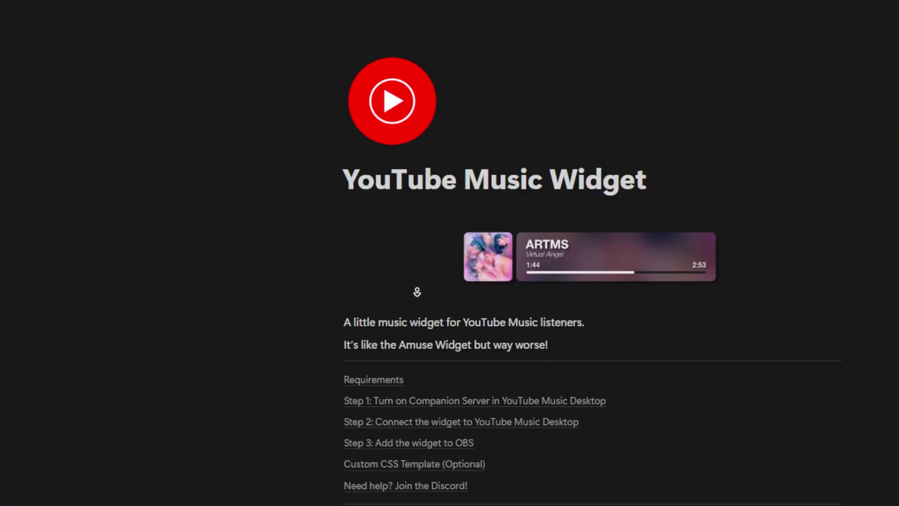
pyautogui.scroll(-3, 415, 303)
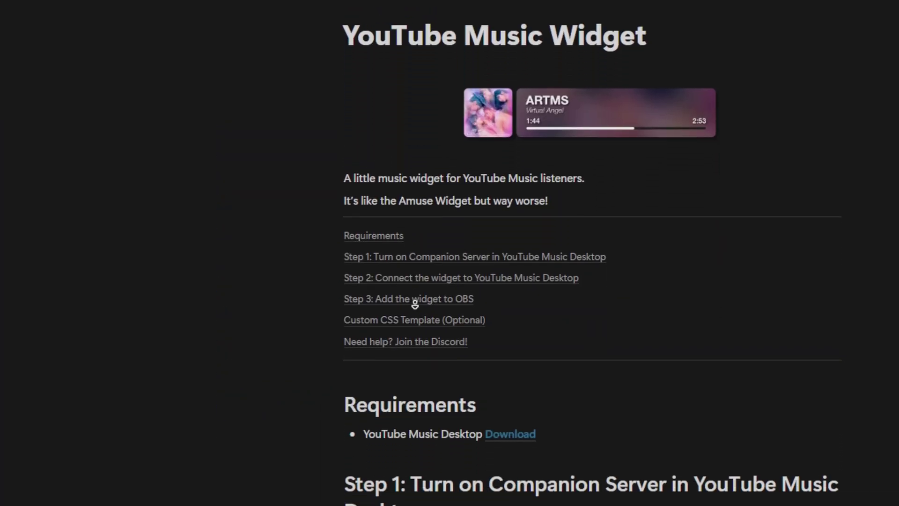
pyautogui.scroll(-7, 415, 305)
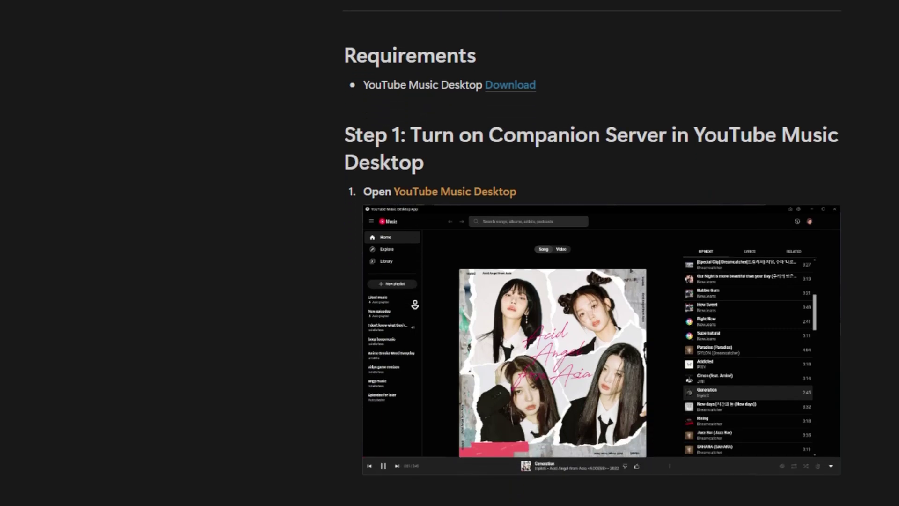
pyautogui.scroll(-7, 415, 305)
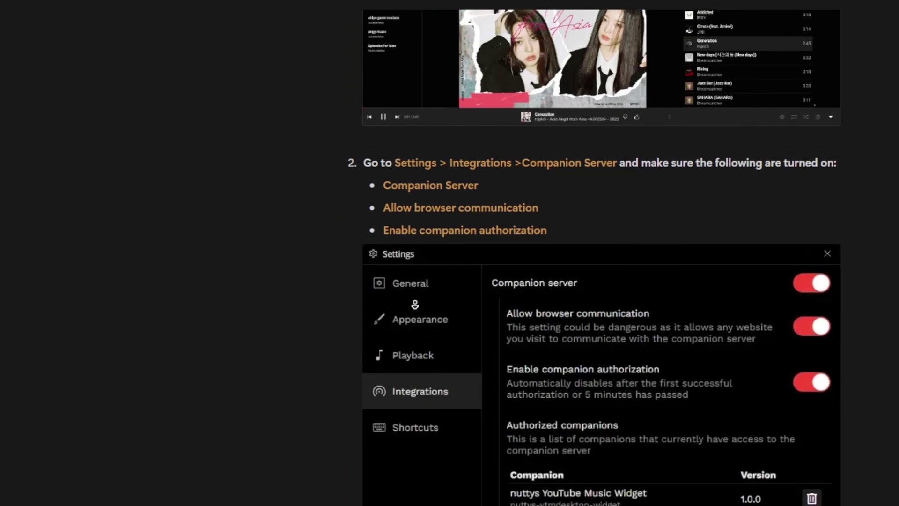
pyautogui.scroll(-7, 415, 304)
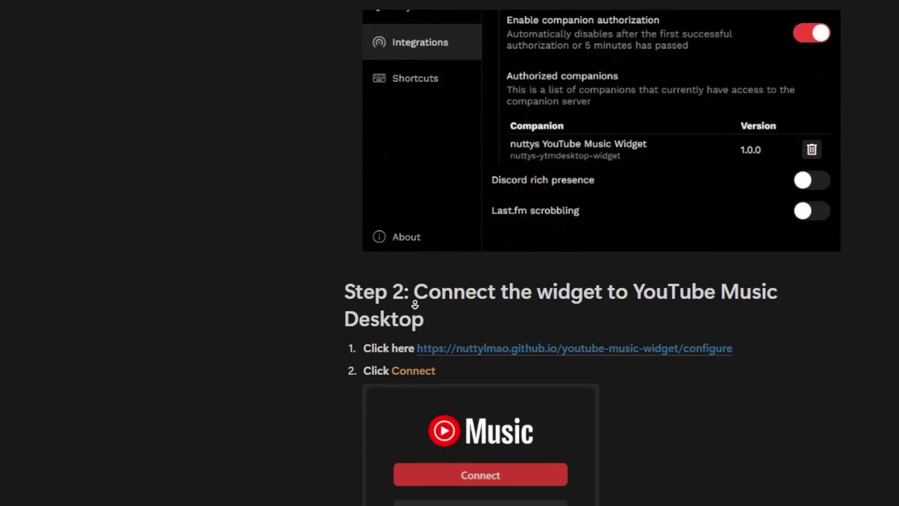
pyautogui.scroll(-8, 415, 305)
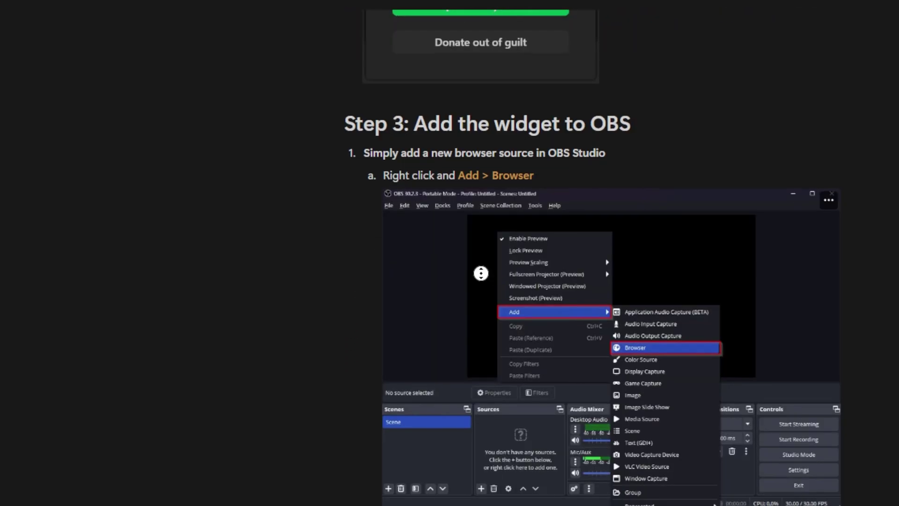
pyautogui.scroll(-4, 470, 271)
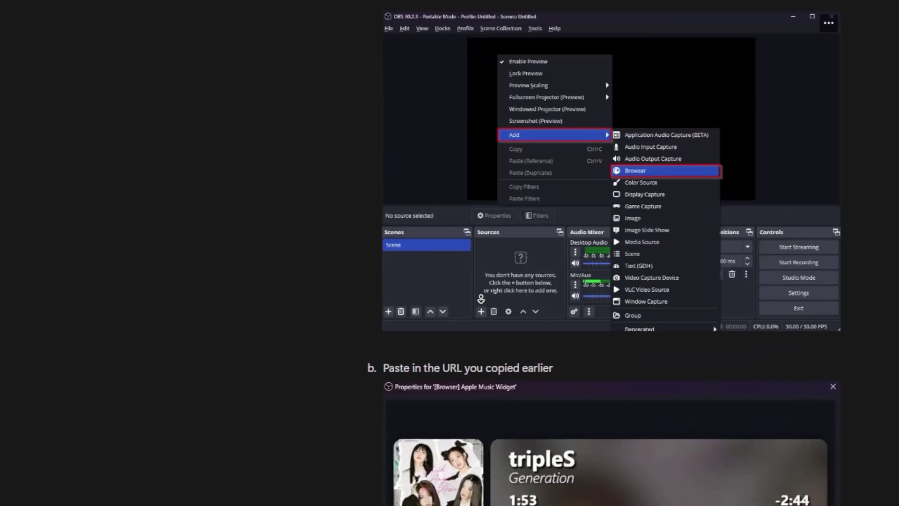
pyautogui.scroll(-5, 481, 299)
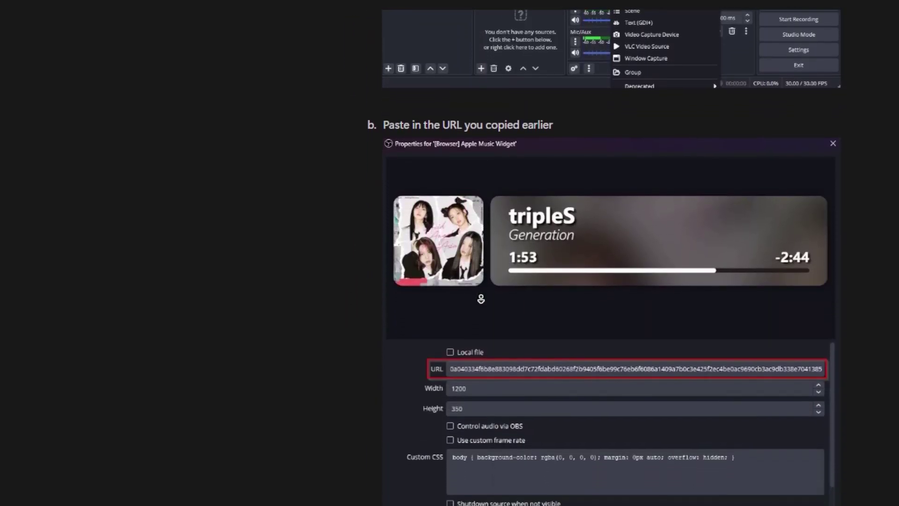
pyautogui.scroll(-10, 480, 299)
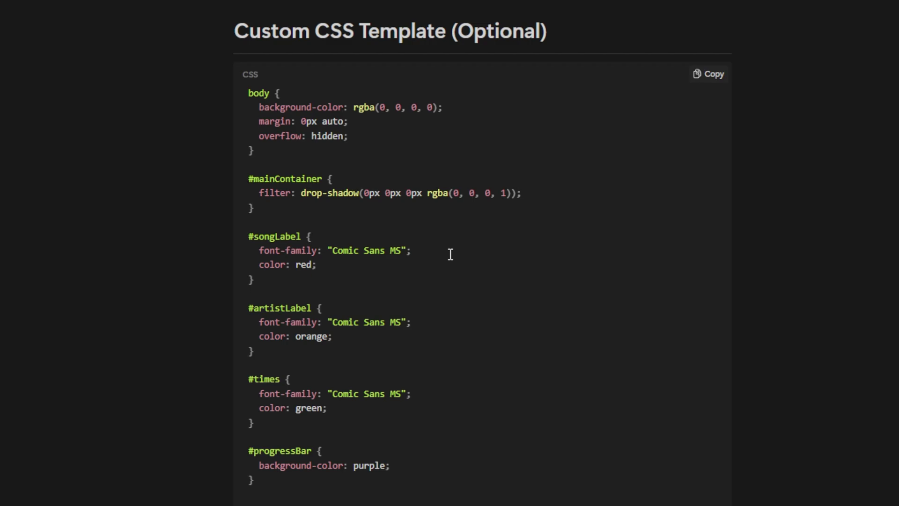
# Step: Paste the copied CSS template into the MUSIC source's Custom CSS box
pyautogui.moveTo(832, 125); pyautogui.dragTo(332, 68)
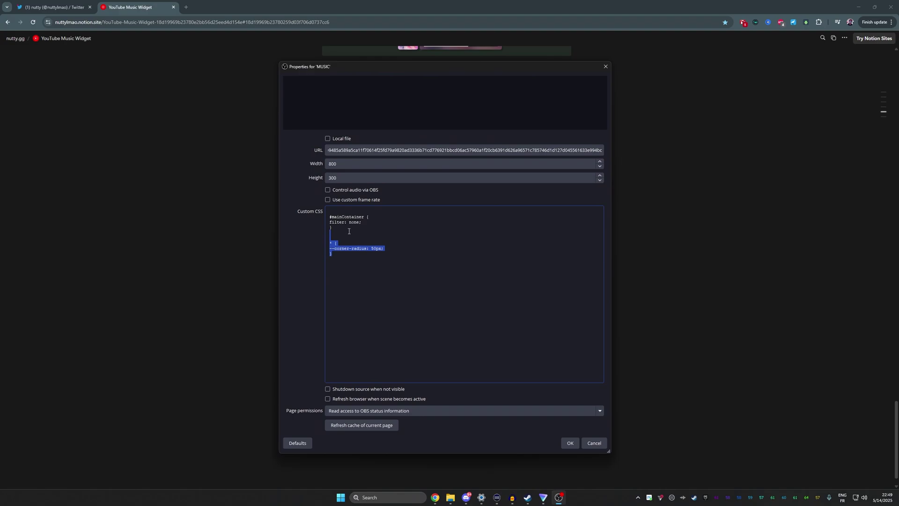
pyautogui.click(411, 233)
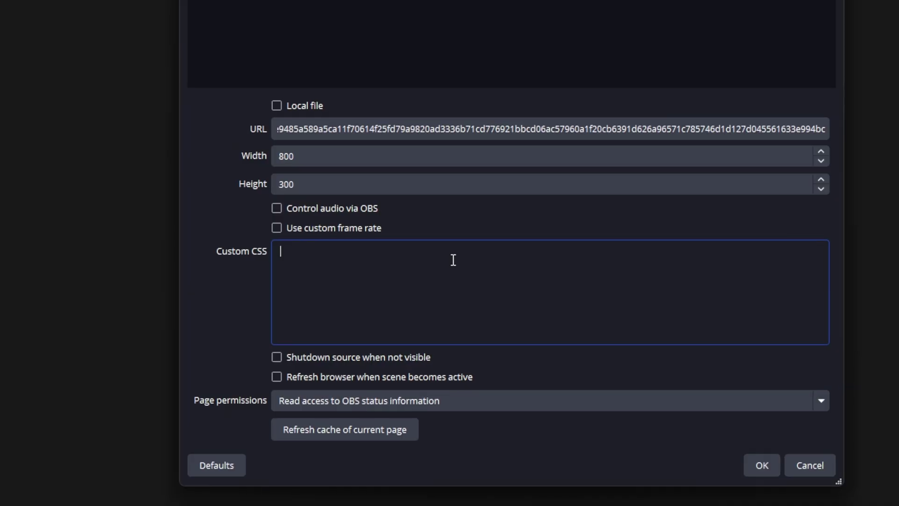
pyautogui.write('body {   background-color: rgba(0, 0, 0, 0);   margin: 0px auto;   overflow: hidden; }  #mainContainer {   filter: drop-shadow(0px 0px 0px rgba(0, 0, 0, 1)); }  #songLabel {   font-family: "Comic Sans MS";   color: red; }  #artistLabel {   font-family: "Comic Sans MS";   color: orange; }  #times {   font-family: "Comic Sans MS";   color: green; }  #progressBar {   background-color: purple; }')
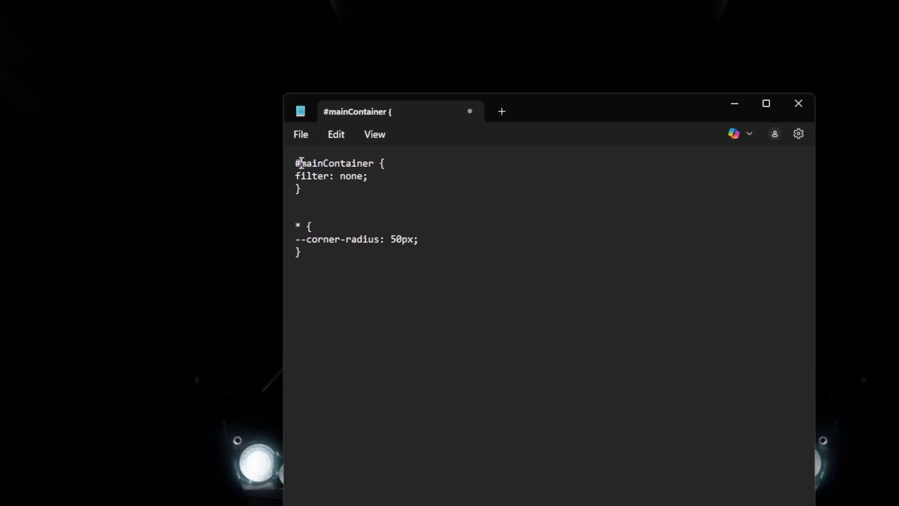
# Step: Select all the Notepad CSS: #mainContainer filter none with a 50px corner radius
pyautogui.doubleClick(301, 158)
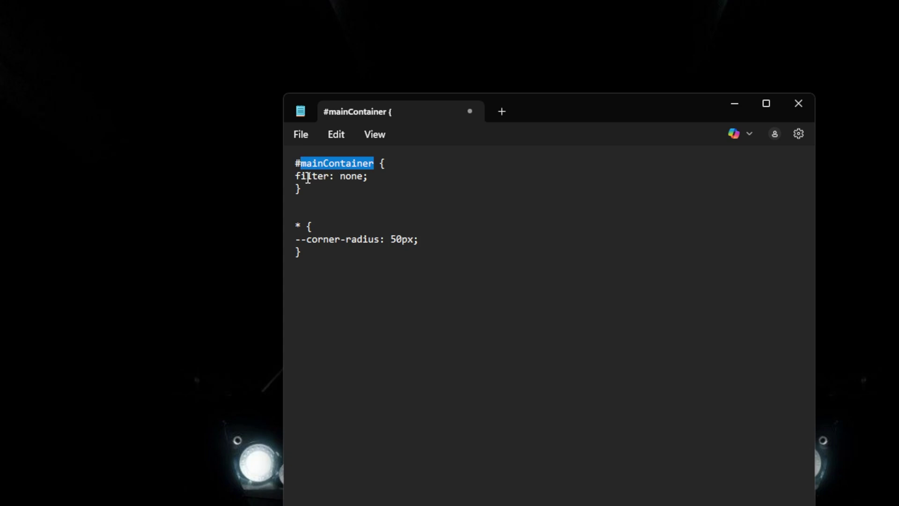
pyautogui.click(347, 179)
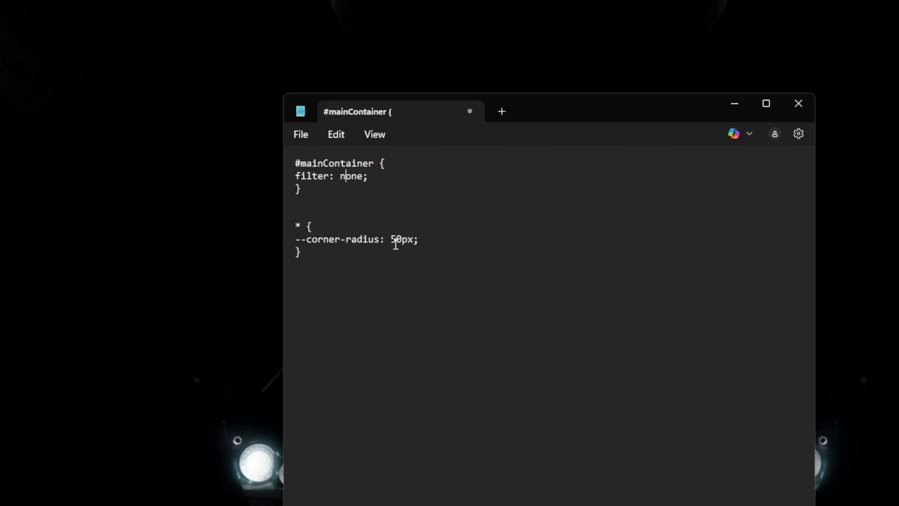
pyautogui.click(359, 203)
pyautogui.hotkey('ctrl', 'a')
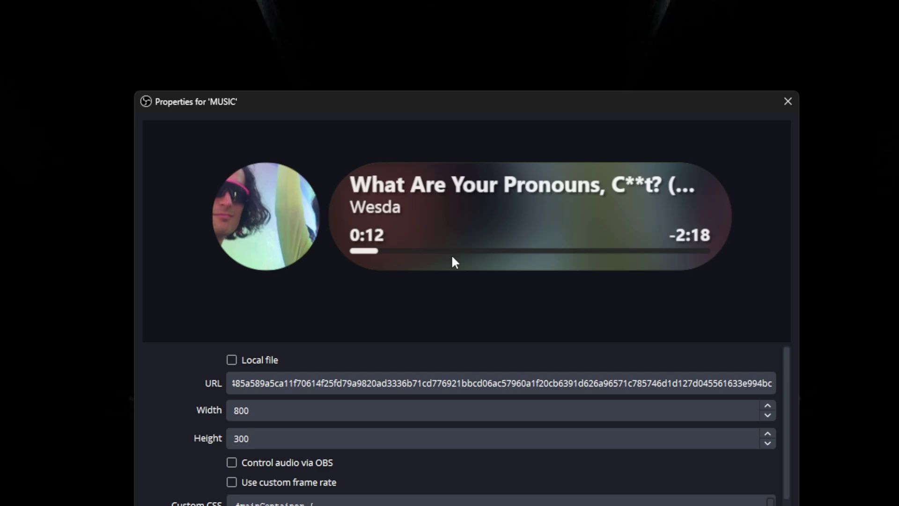
# Step: Select and copy the widget URL from the MUSIC Properties URL field
pyautogui.click(429, 381)
pyautogui.hotkey('ctrl', 'a')
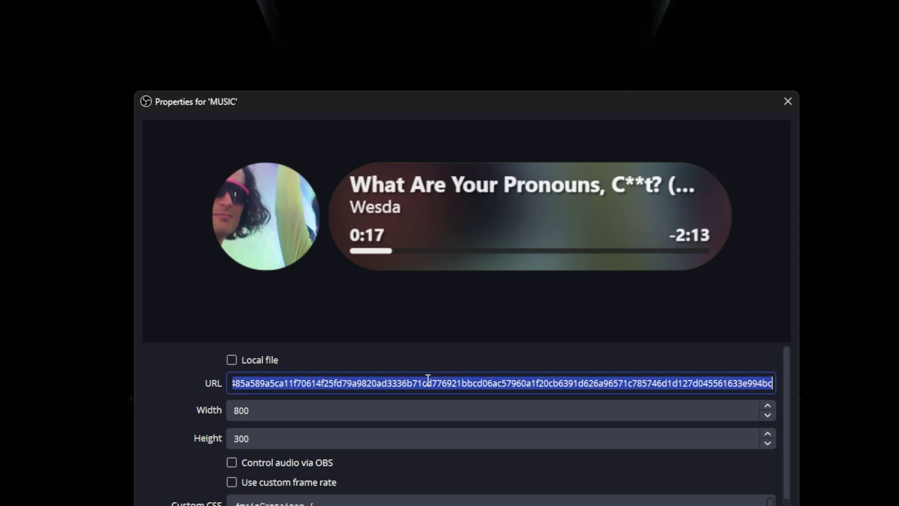
pyautogui.hotkey('alt', 'Tab')
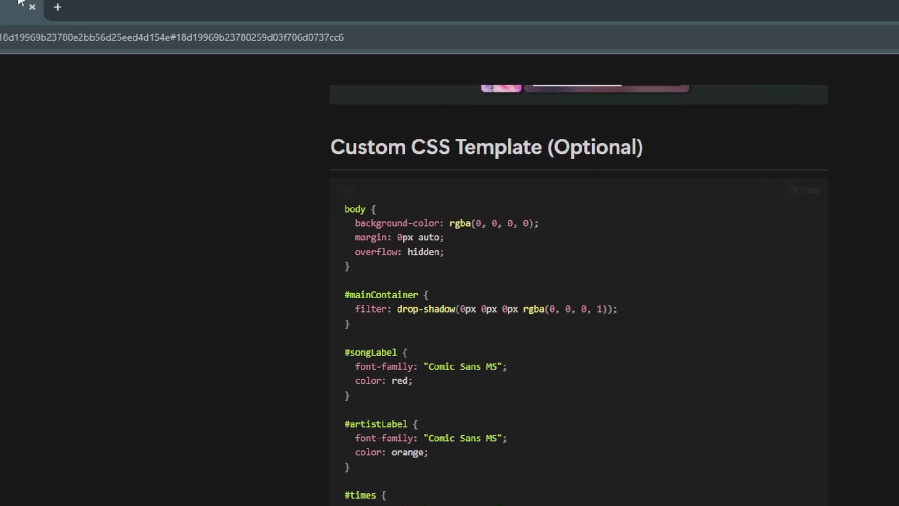
# Step: Load the copied YouTube Music Widget URL in a new Chrome tab
pyautogui.click(204, 13)
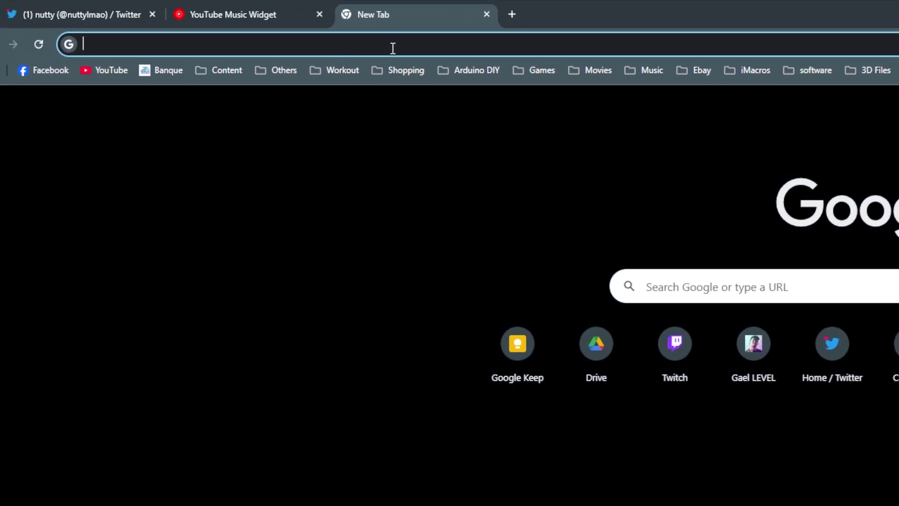
pyautogui.hotkey('ctrl', 'v')
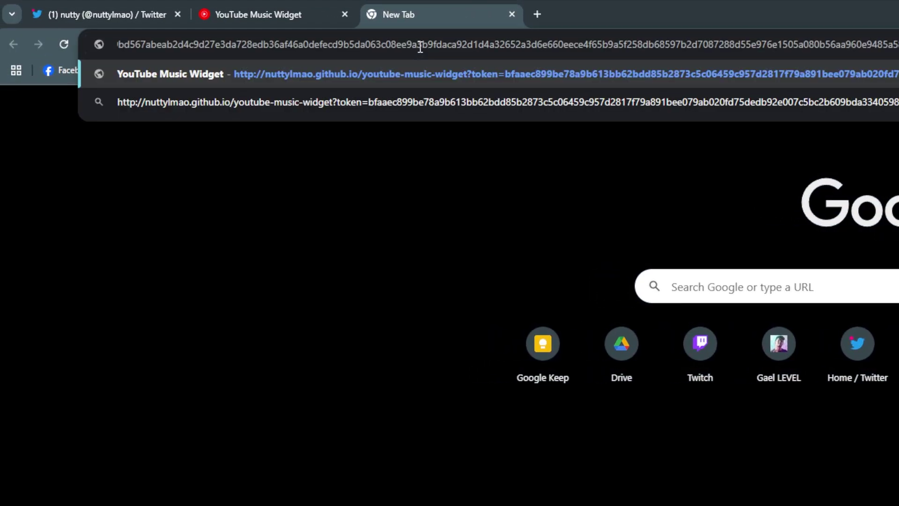
pyautogui.press('Return')
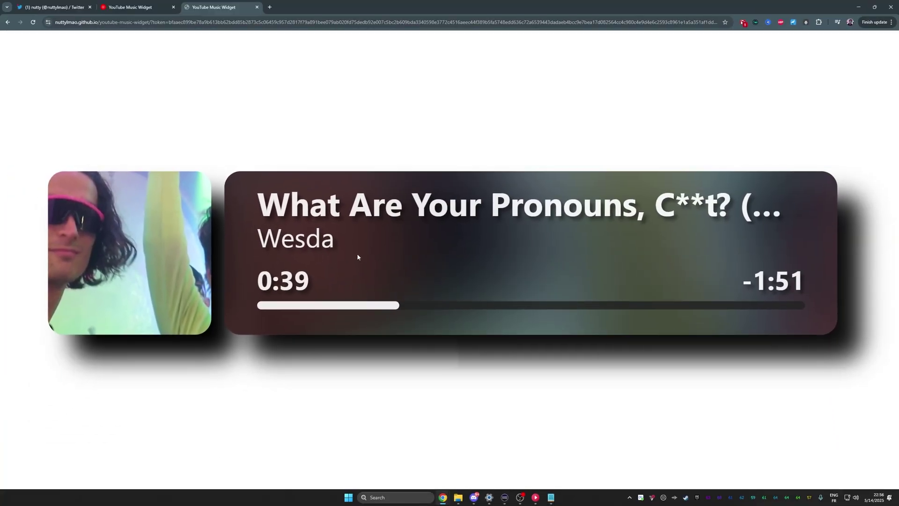
# Step: Open DevTools, widen the responsive viewport, and start the element inspector
pyautogui.hotkey('ctrl', 'shift', 'i')
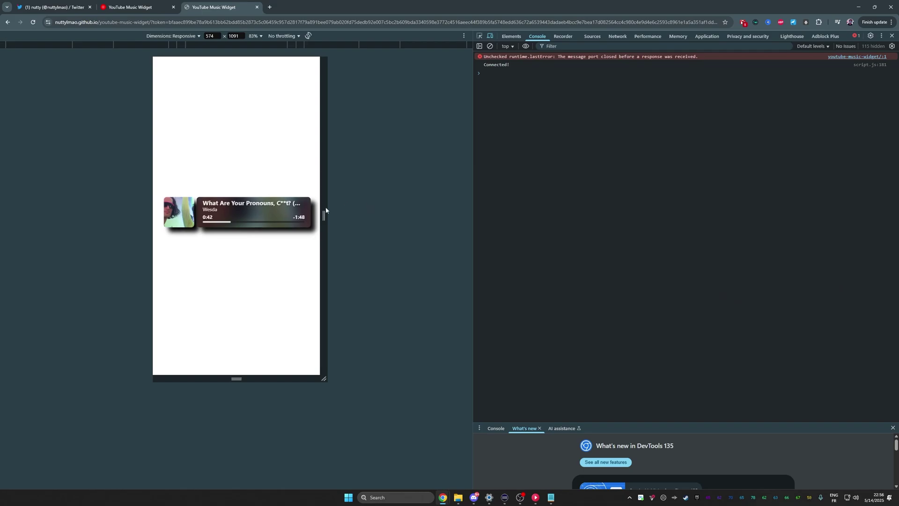
pyautogui.moveTo(323, 214); pyautogui.dragTo(442, 215)
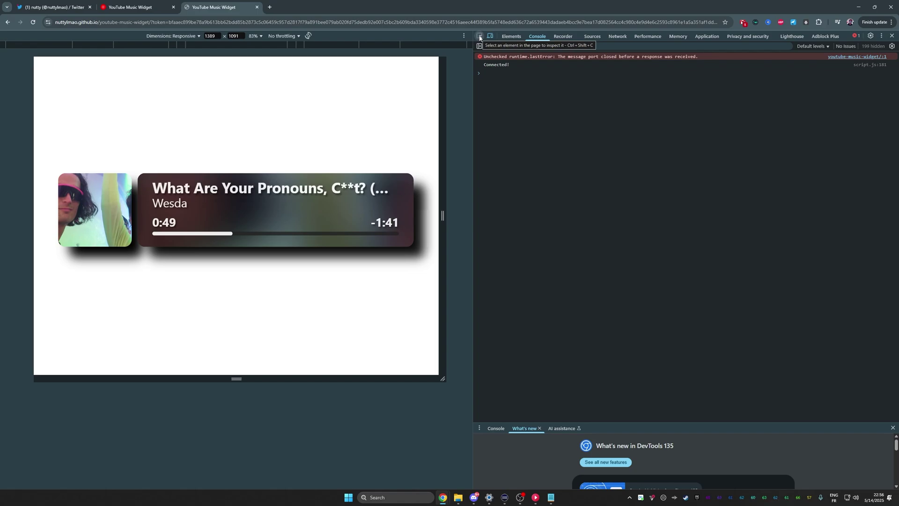
pyautogui.click(480, 38)
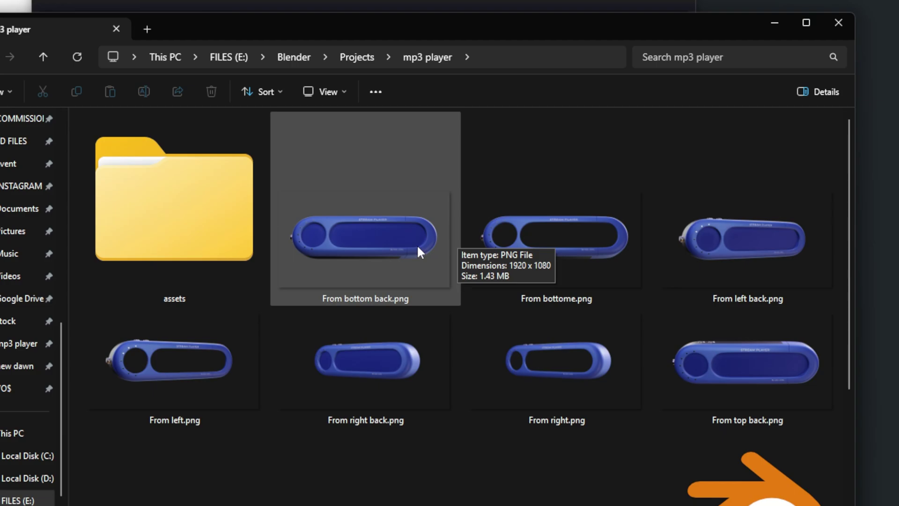
# Step: Scroll the mp3 player folder to locate Front faceback.png
pyautogui.scroll(-2, 417, 247)
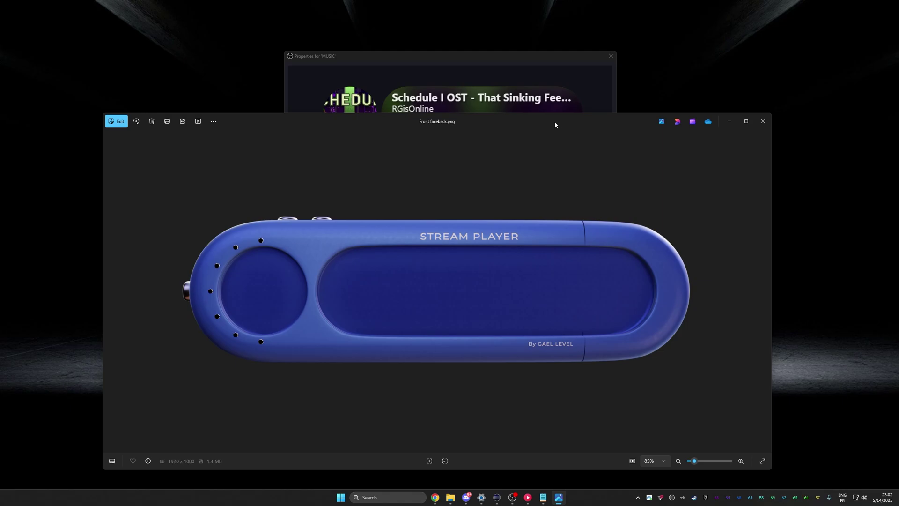
# Step: Step through the mp3 player renders in Photos, from Front face.png to From right.png
pyautogui.press('Left')
pyautogui.press('Left')
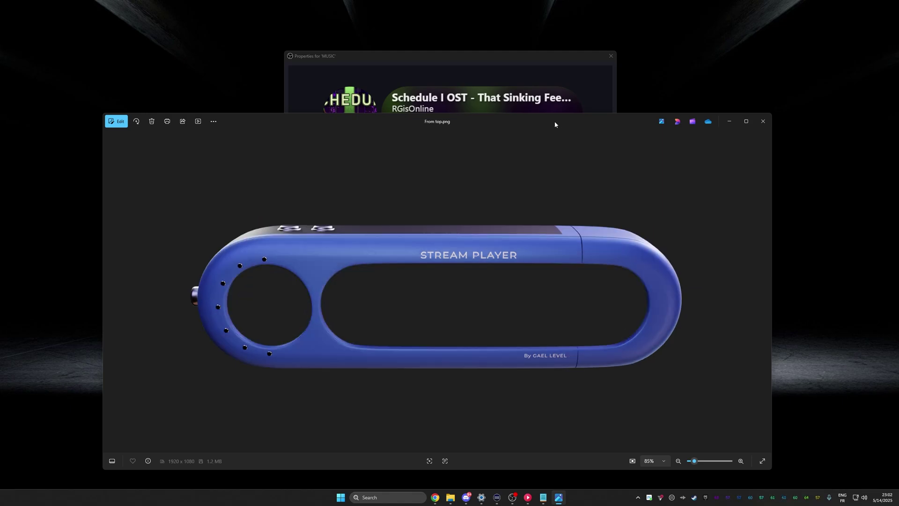
pyautogui.press('Left')
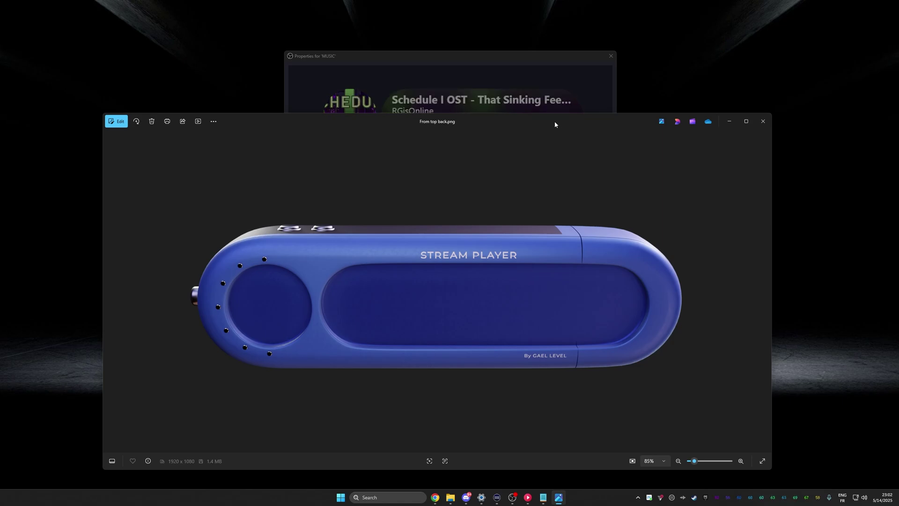
pyautogui.press('Left')
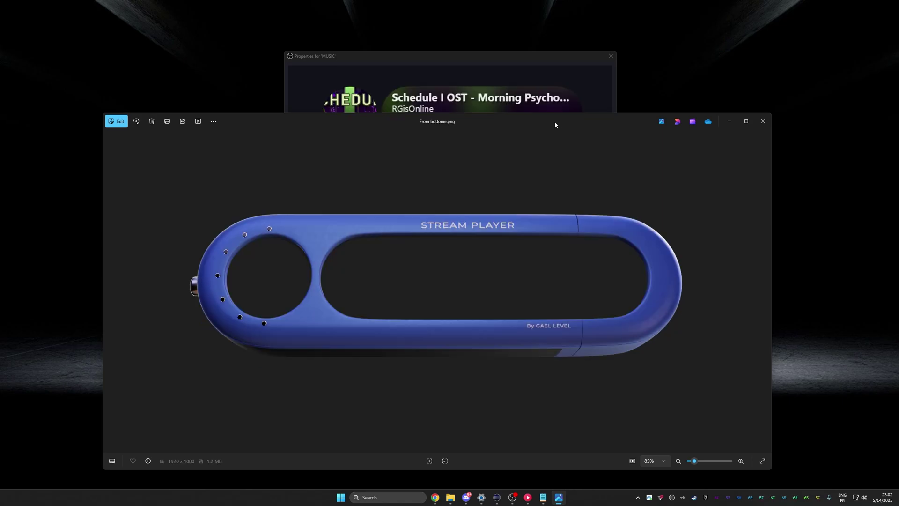
pyautogui.press('Left')
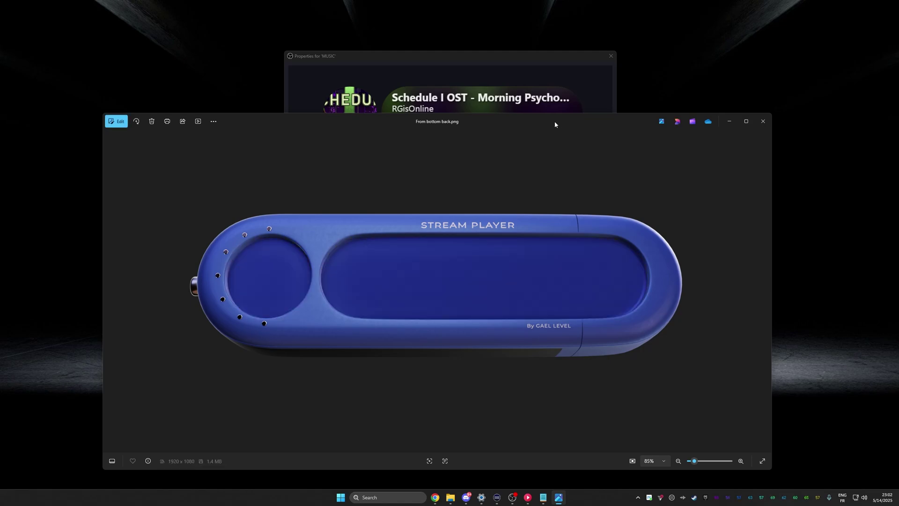
pyautogui.press('Right')
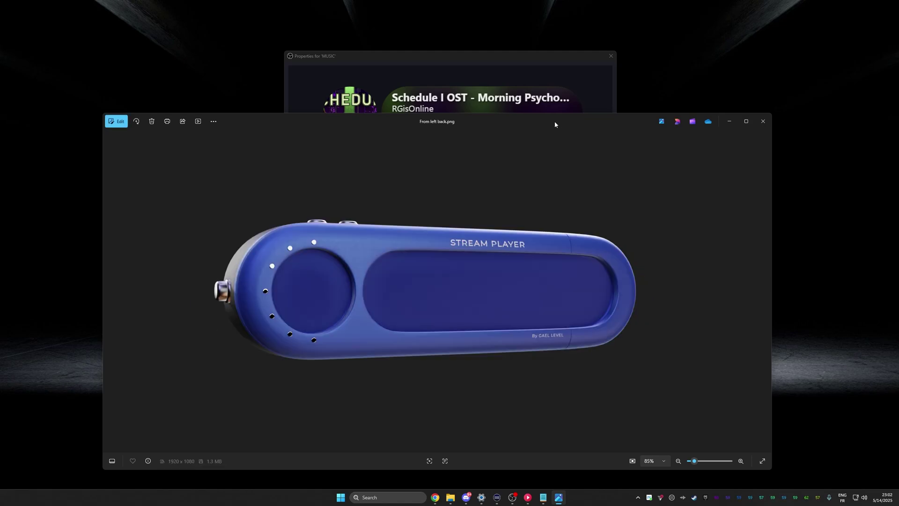
pyautogui.press('Right')
pyautogui.press('Right')
pyautogui.press('Right')
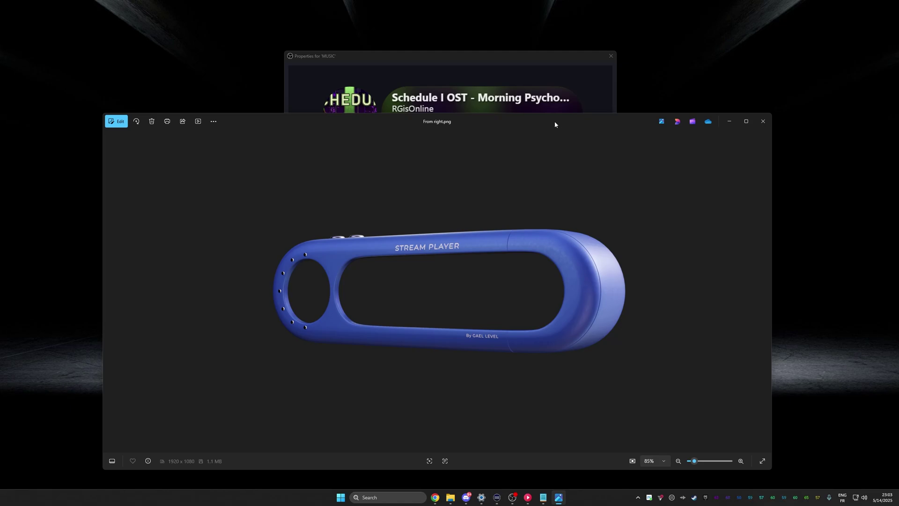
pyautogui.press('Right')
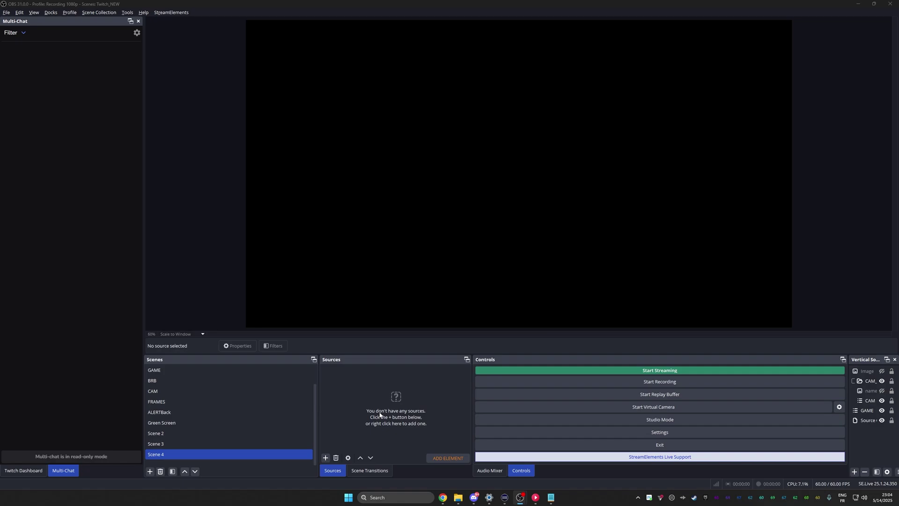
# Step: Add an image source named mp3back showing Front faceback.png
pyautogui.click(326, 458)
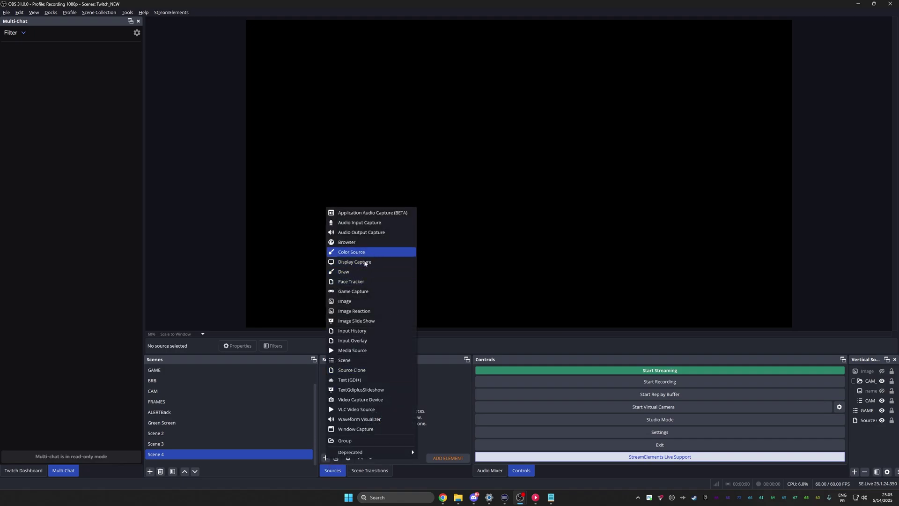
pyautogui.click(360, 303)
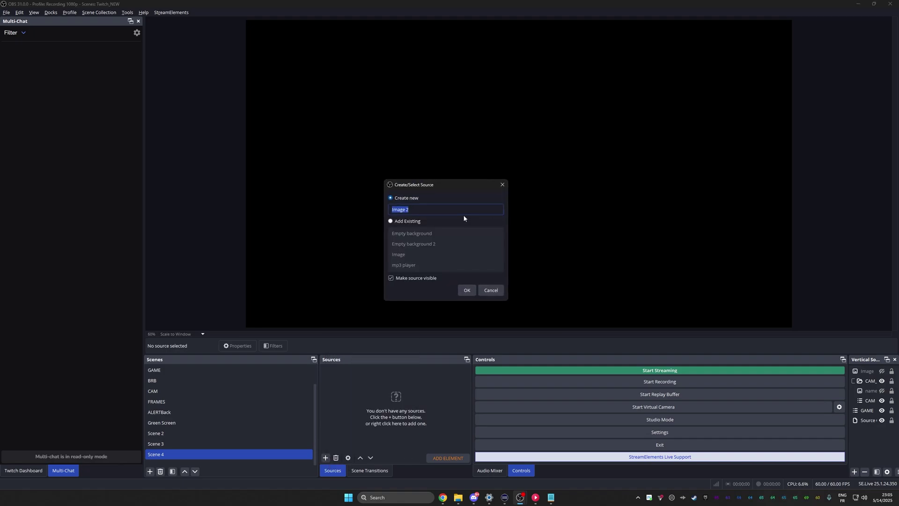
pyautogui.write('mp3back')
pyautogui.press('Return')
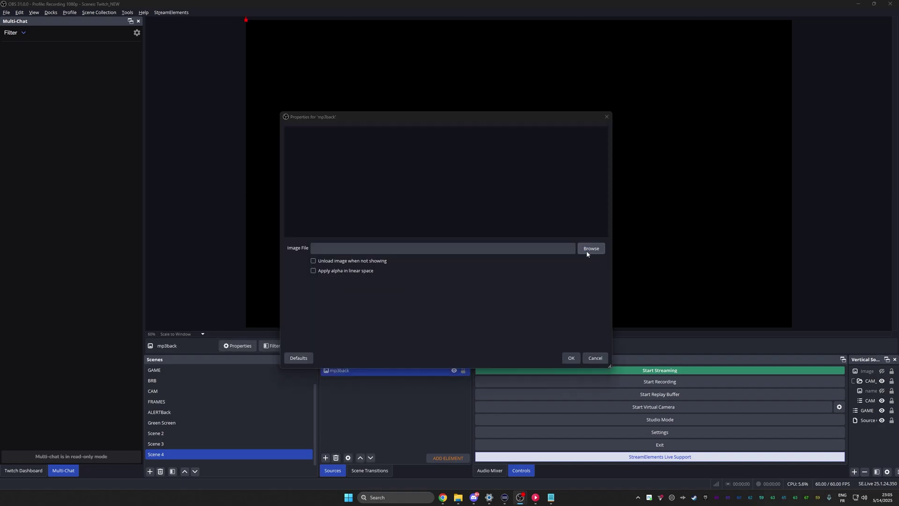
pyautogui.click(589, 249)
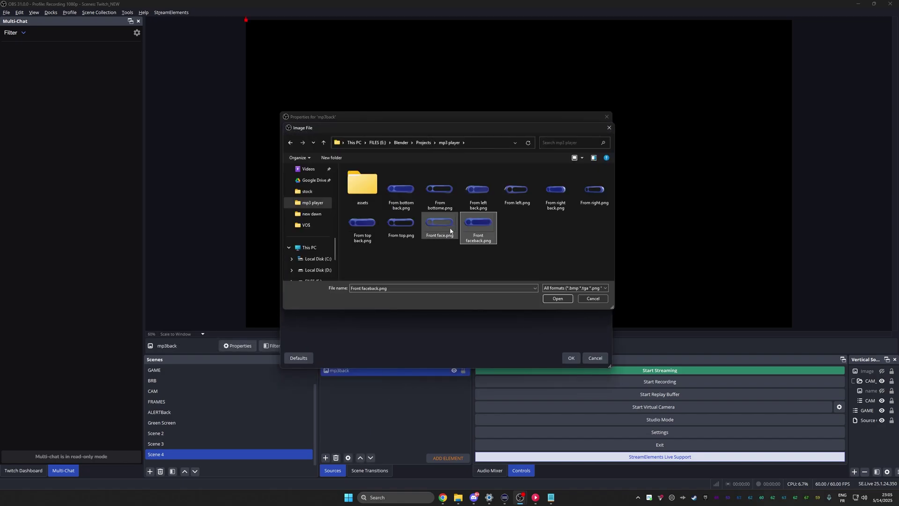
pyautogui.doubleClick(483, 226)
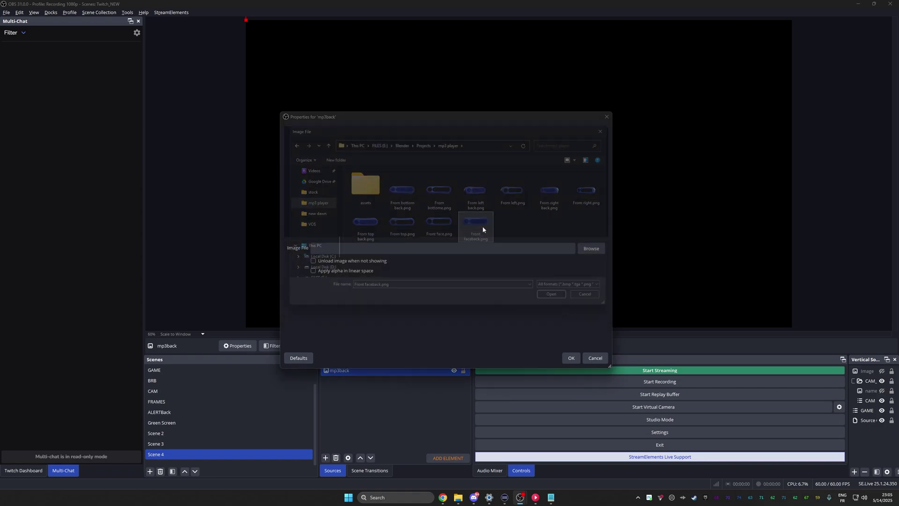
pyautogui.click(571, 358)
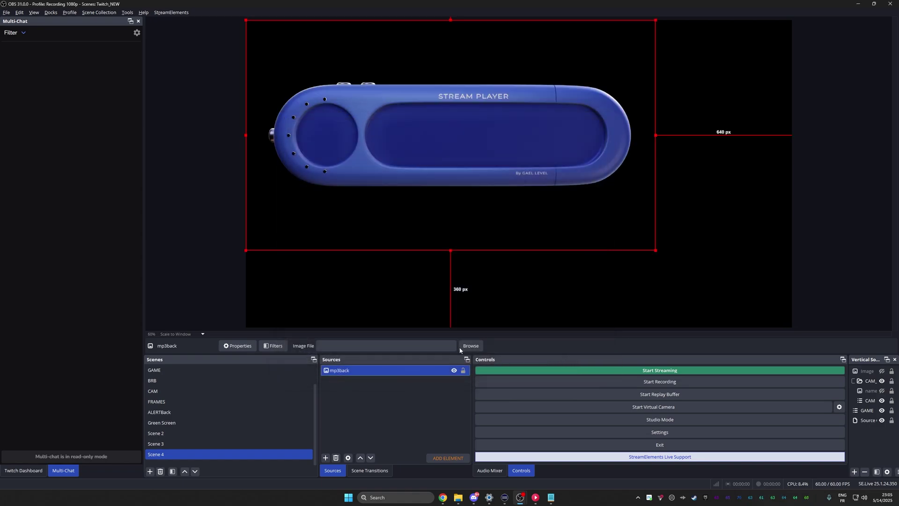
# Step: Add an image source named mp3front showing Front face.png
pyautogui.click(325, 458)
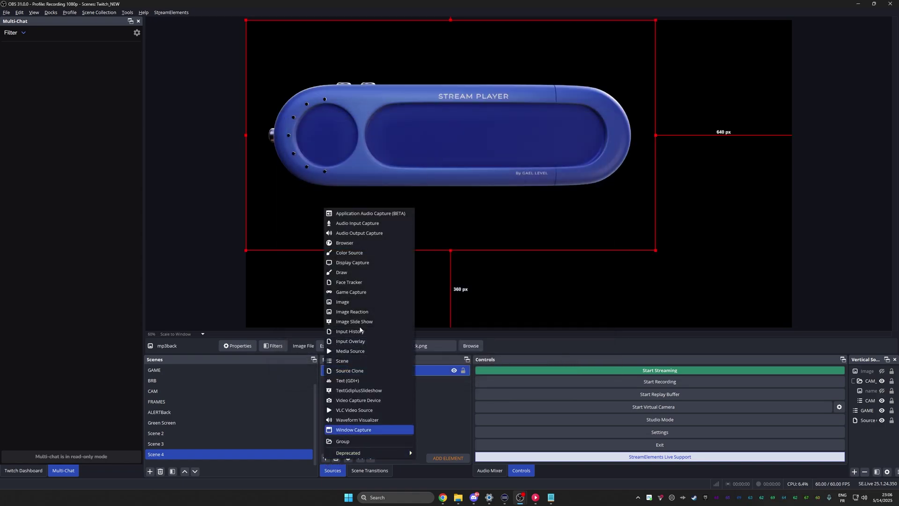
pyautogui.click(348, 302)
pyautogui.write('mp3front')
pyautogui.press('Return')
pyautogui.click(585, 249)
pyautogui.doubleClick(442, 228)
pyautogui.click(570, 358)
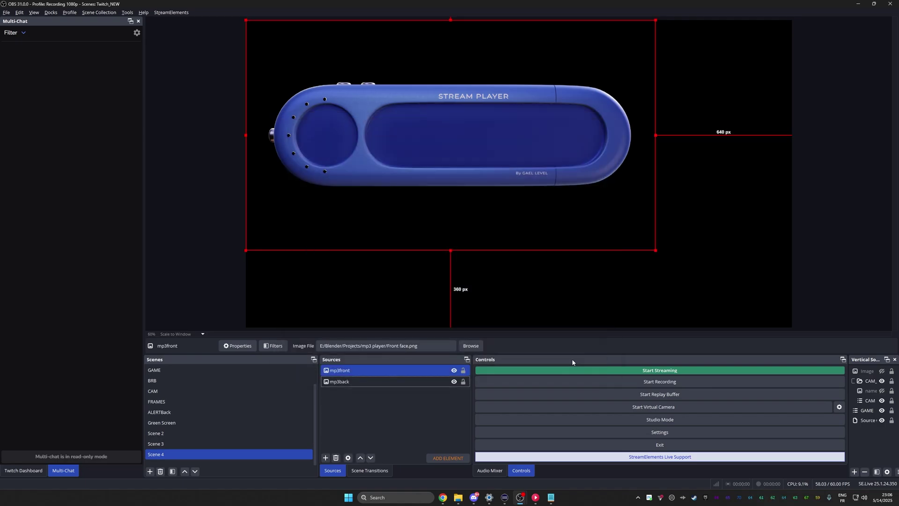
# Step: Toggle mp3back's visibility to check the layering, leaving only mp3front selected
pyautogui.click(453, 381)
pyautogui.click(453, 381)
pyautogui.click(453, 382)
pyautogui.click(453, 381)
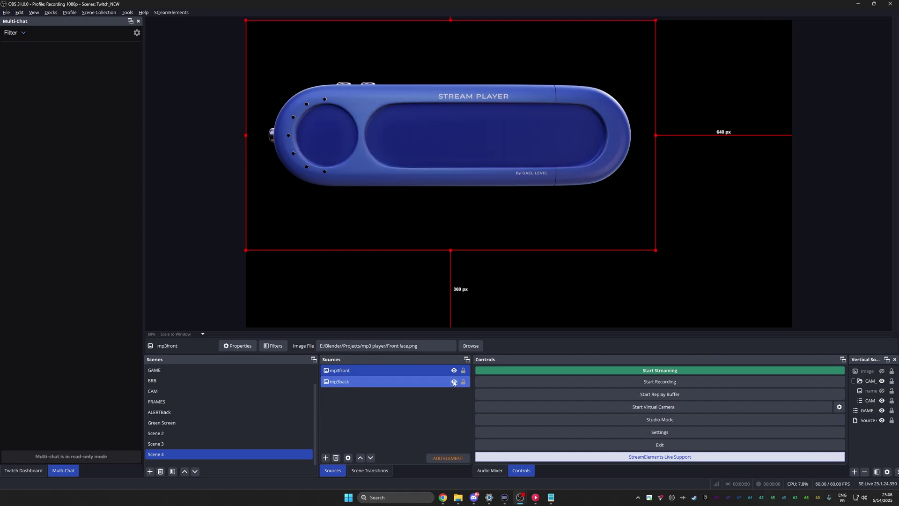
pyautogui.keyDown('ctrl'); pyautogui.click(368, 379); pyautogui.keyUp('ctrl')
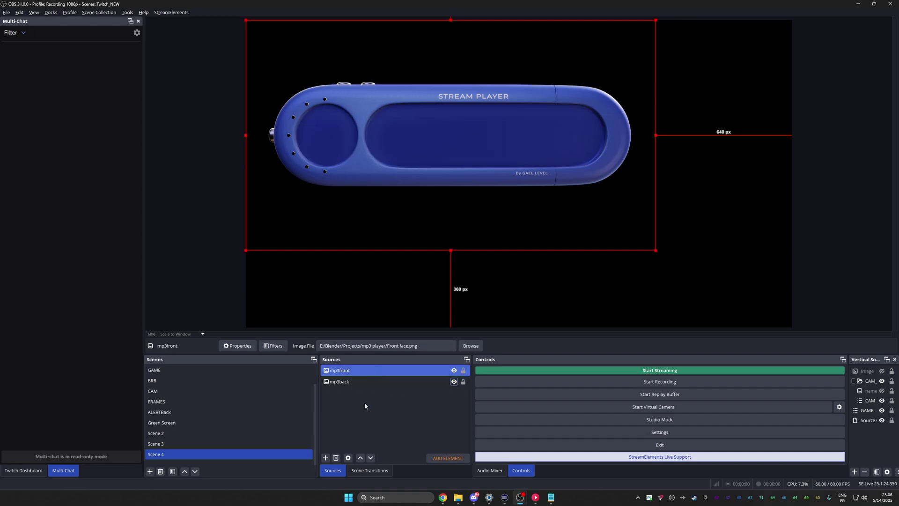
# Step: Add a new Browser source named musicplayer
pyautogui.click(327, 459)
pyautogui.click(363, 241)
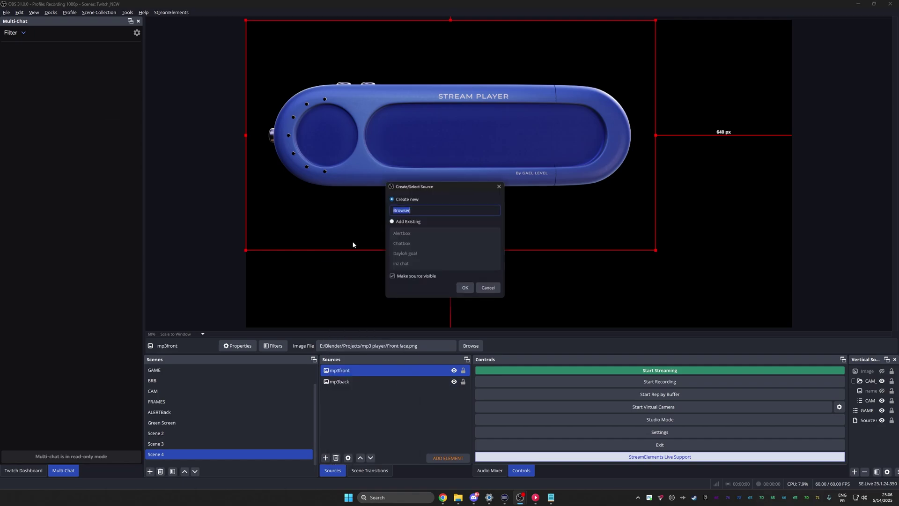
pyautogui.write('musicplayer')
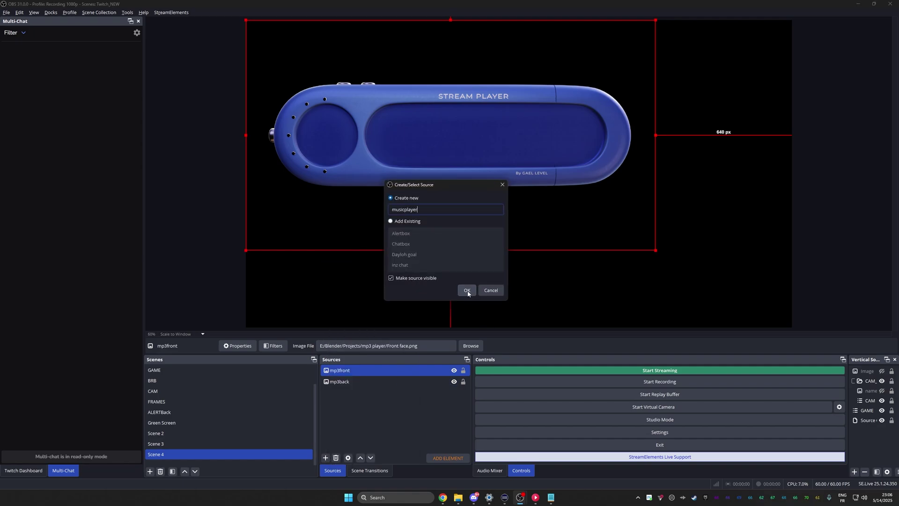
pyautogui.click(467, 290)
# Step: Paste the YouTube Music widget URL and set the browser size to 1920×1080
pyautogui.hotkey('ctrl', 'v')
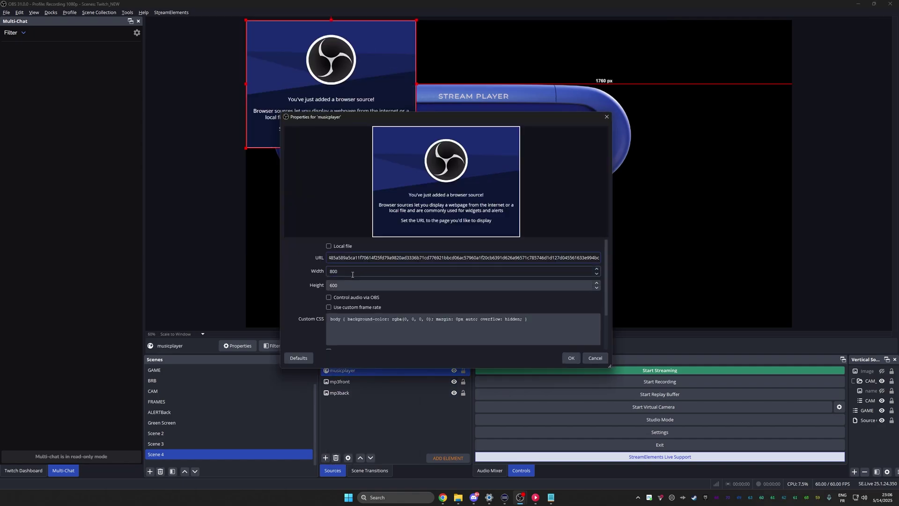
pyautogui.doubleClick(352, 273)
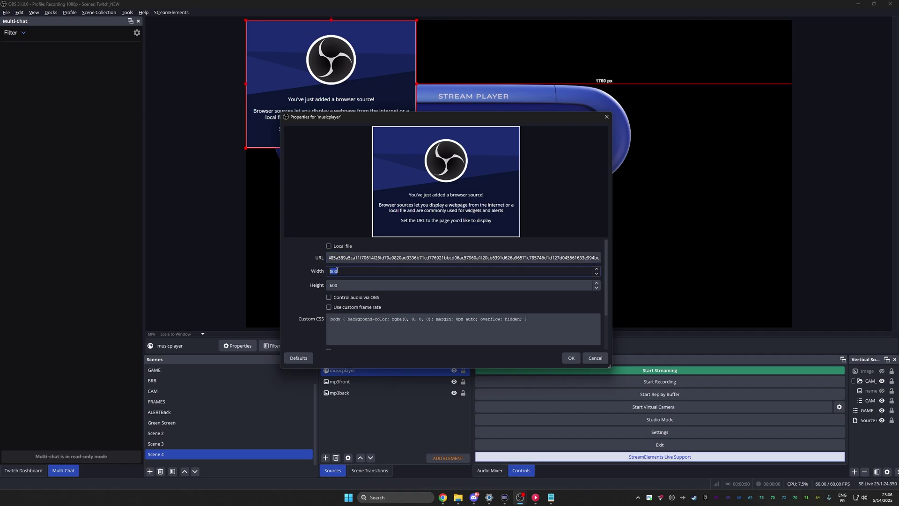
pyautogui.write('1920')
pyautogui.press('Tab')
pyautogui.write('1080')
pyautogui.press('Return')
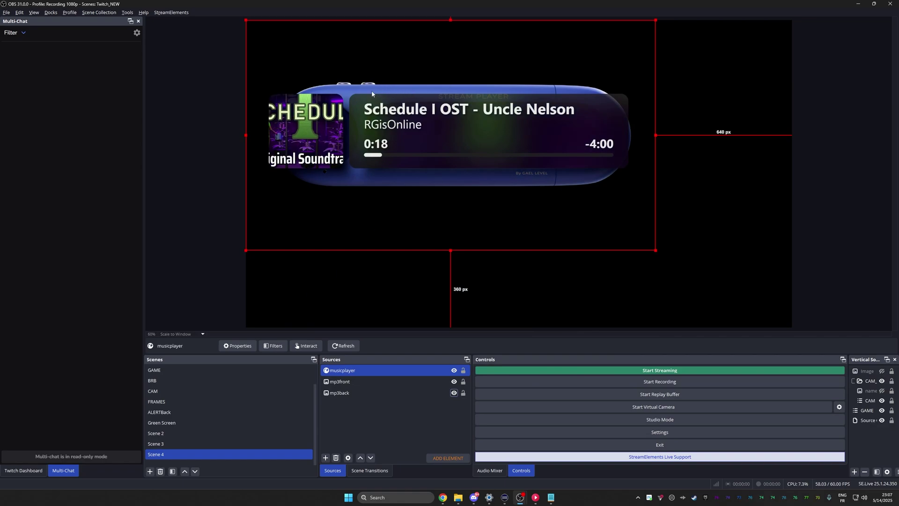
# Step: Grab the new player CSS from the saved Notepad notes and return to OBS
pyautogui.hotkey('alt', 'Tab')
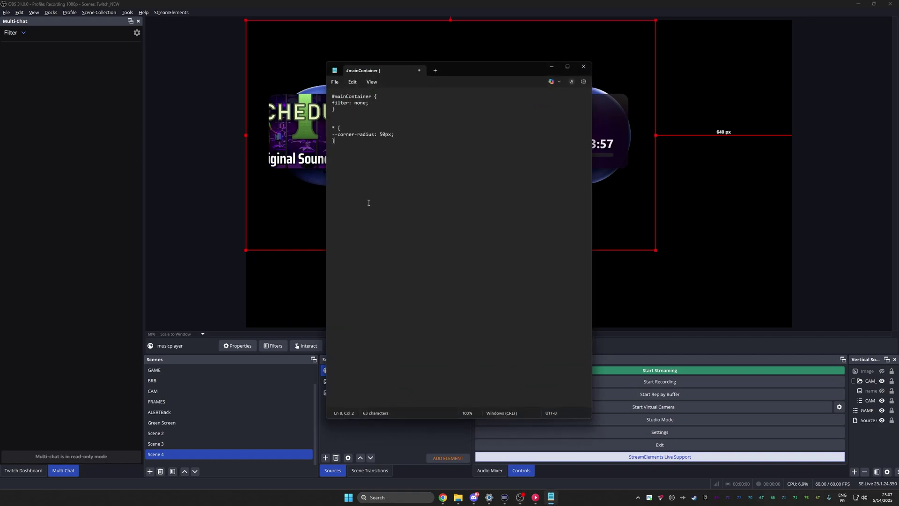
pyautogui.hotkey('ctrl', 'a')
pyautogui.click(336, 147)
pyautogui.click(551, 69)
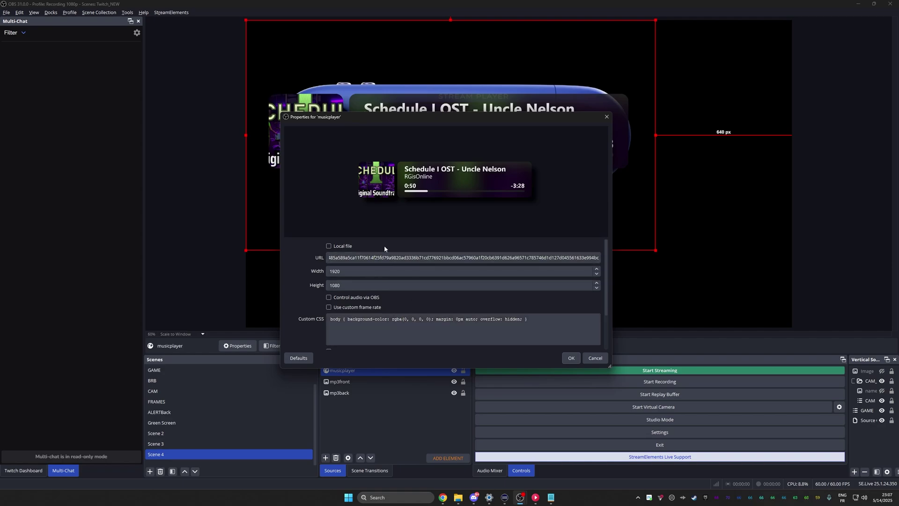
# Step: Replace musicplayer's old Custom CSS with the pasted 50px corner-radius styling
pyautogui.moveTo(388, 239); pyautogui.dragTo(391, 187)
pyautogui.click(392, 257)
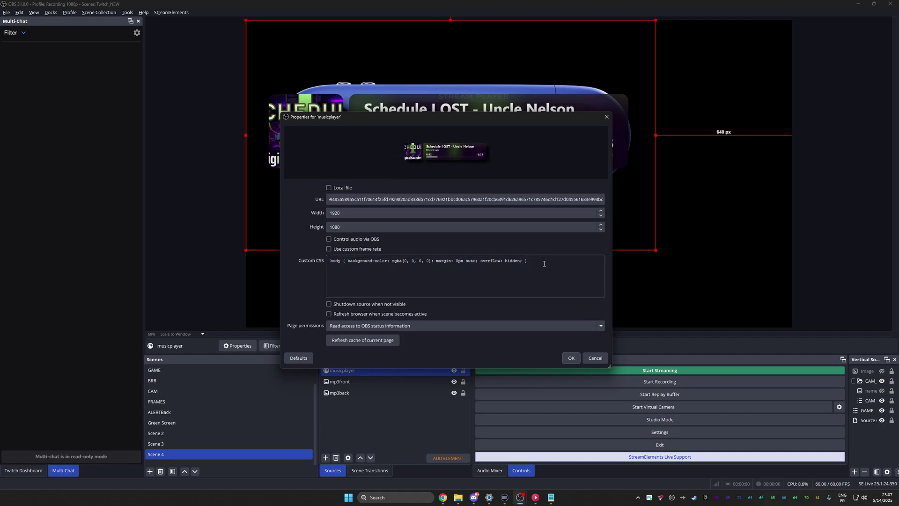
pyautogui.hotkey('ctrl', 'a')
pyautogui.press('Delete')
pyautogui.hotkey('ctrl', 'v')
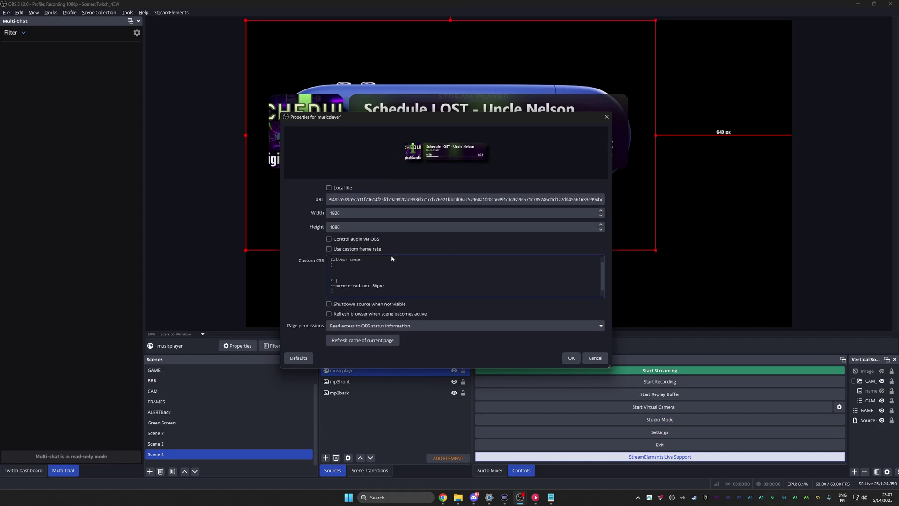
# Step: Apply the CSS and resize musicplayer from its corners to fit the player's screen
pyautogui.click(571, 359)
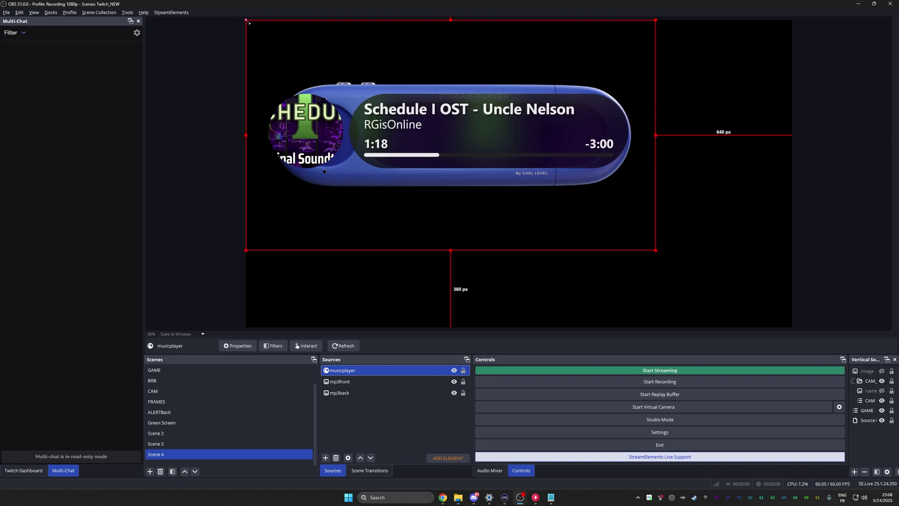
pyautogui.press('Down')
pyautogui.moveTo(252, 23); pyautogui.dragTo(266, 38)
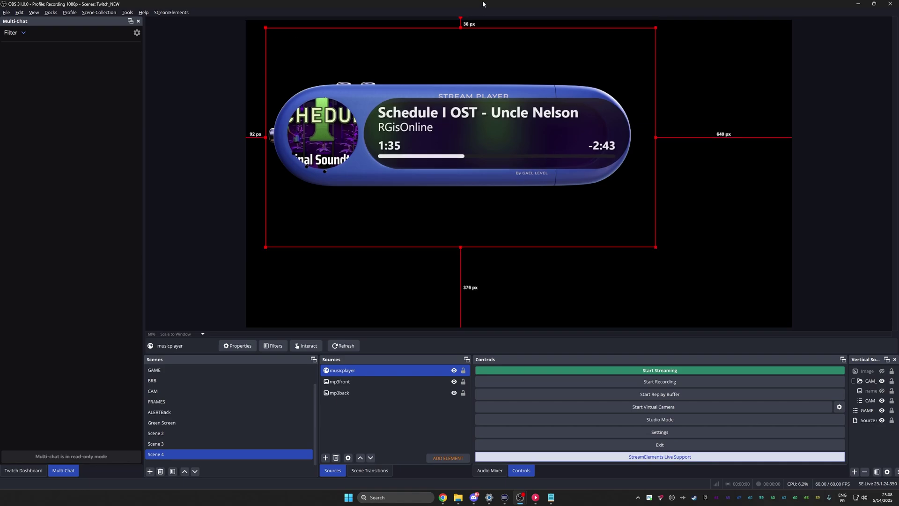
pyautogui.moveTo(656, 28); pyautogui.dragTo(641, 34)
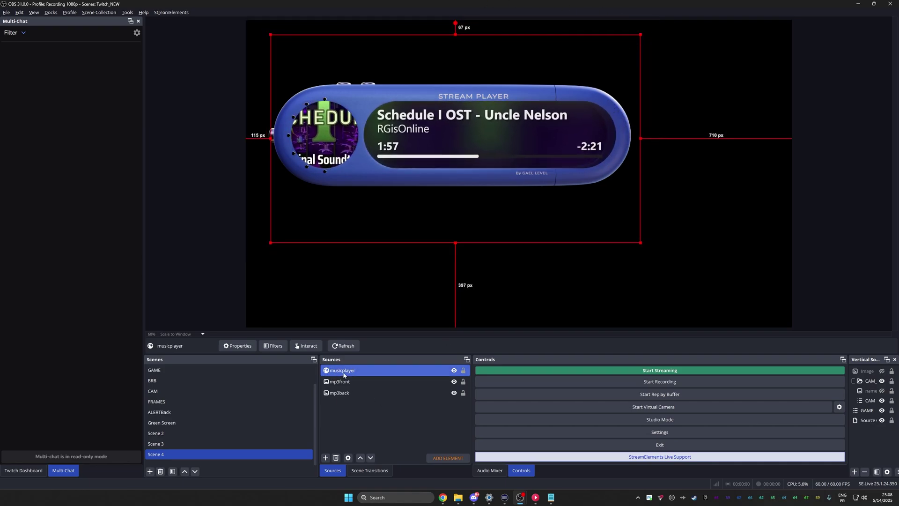
# Step: Move musicplayer below mp3front in the Sources list
pyautogui.click(340, 392)
pyautogui.click(343, 370)
pyautogui.moveTo(343, 371); pyautogui.dragTo(342, 384)
pyautogui.click(360, 408)
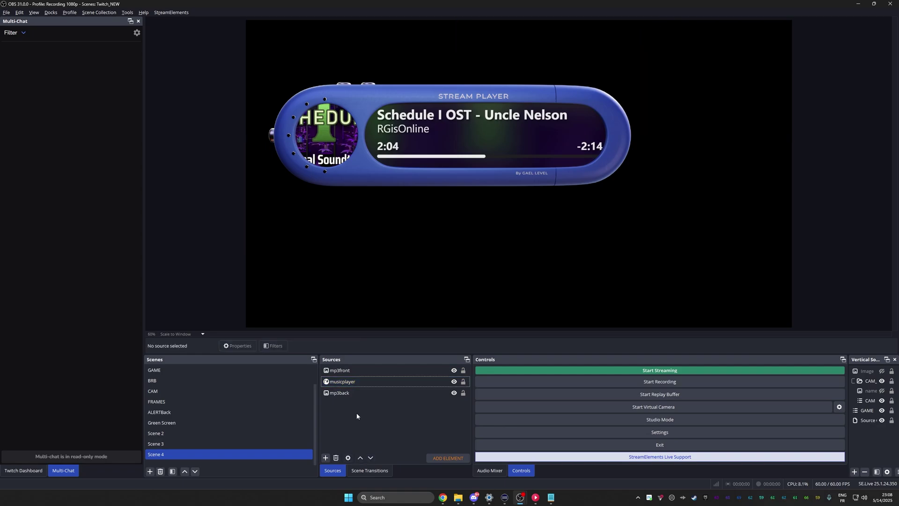
pyautogui.click(337, 393)
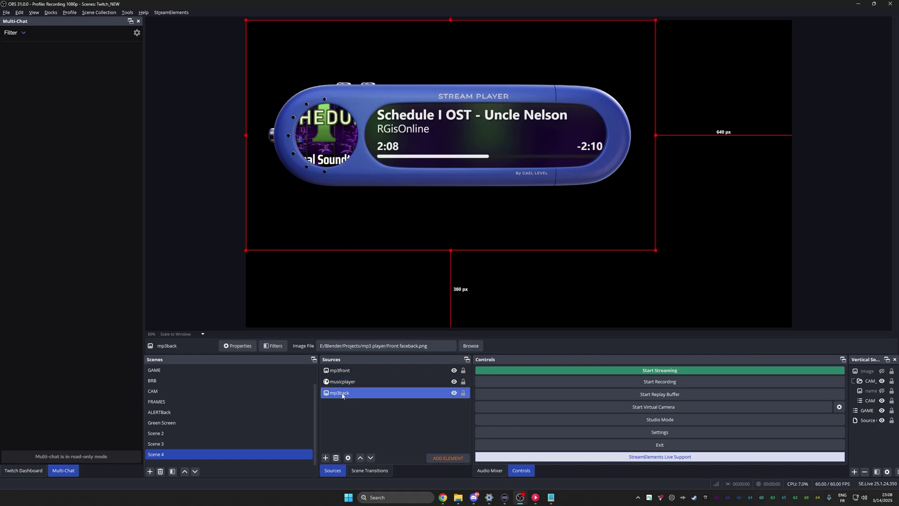
pyautogui.keyDown('ctrl'); pyautogui.click(340, 385); pyautogui.keyUp('ctrl')
pyautogui.keyDown('ctrl'); pyautogui.click(341, 372); pyautogui.keyUp('ctrl')
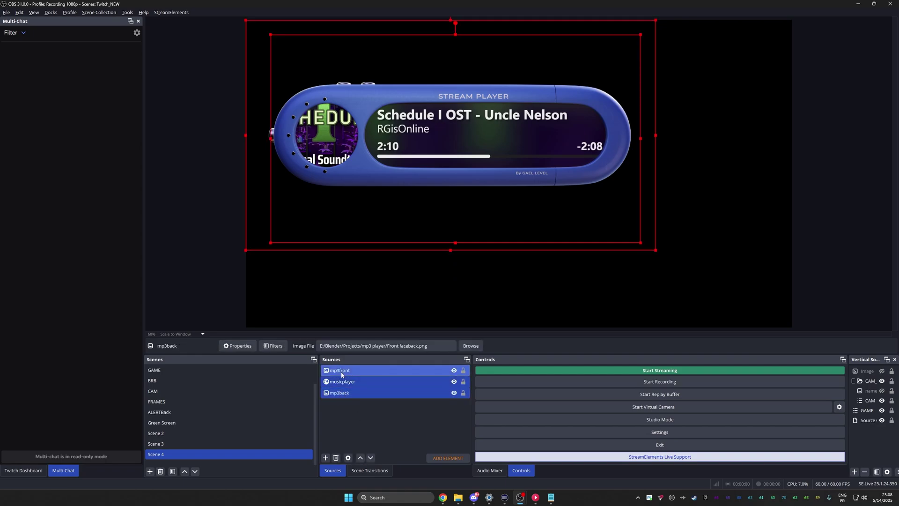
pyautogui.rightClick(341, 372)
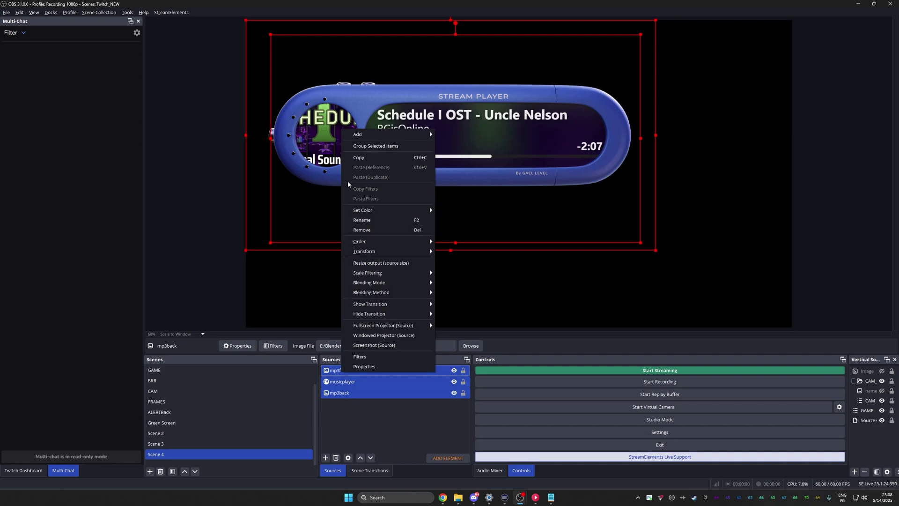
pyautogui.click(369, 146)
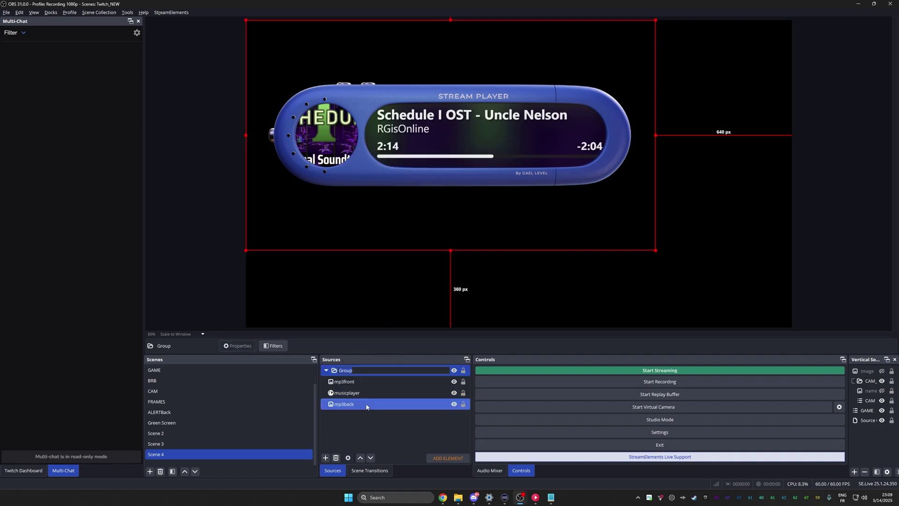
pyautogui.write('mp3333333333333')
pyautogui.press('Return')
pyautogui.moveTo(330, 159); pyautogui.dragTo(399, 205)
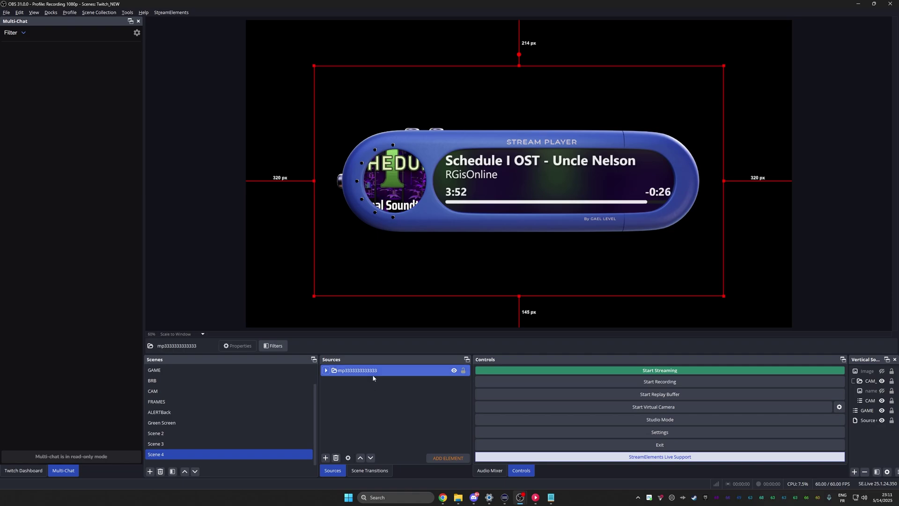
# Step: Show the Audio Mixer and add a Waveform Visualizer 2 source
pyautogui.click(373, 380)
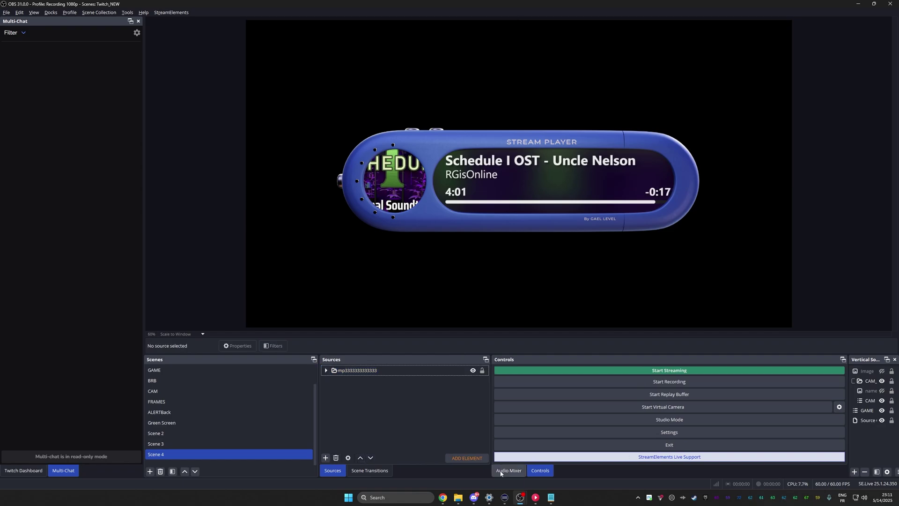
pyautogui.click(489, 471)
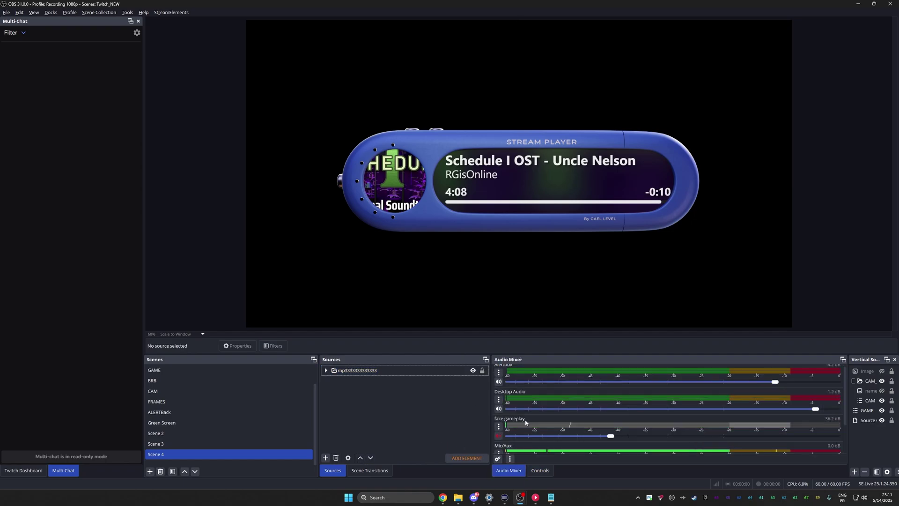
pyautogui.scroll(2, 516, 403)
pyautogui.click(325, 458)
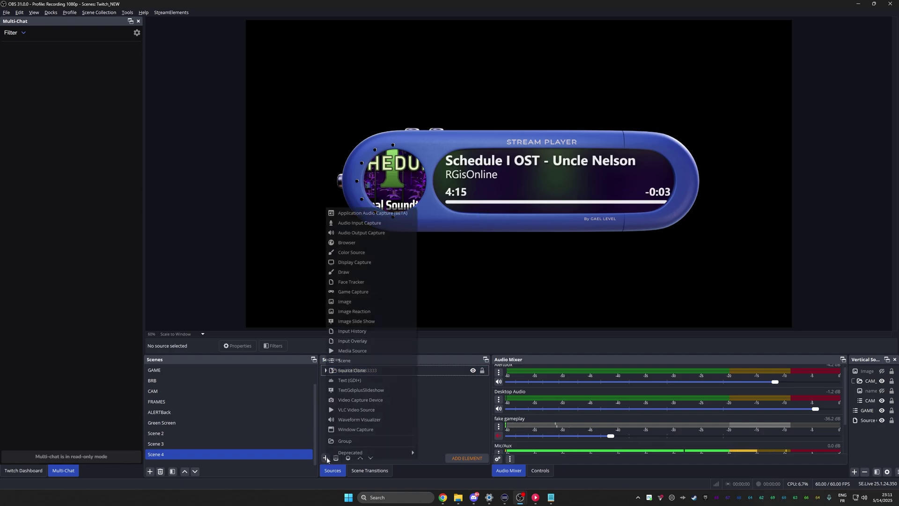
pyautogui.click(375, 424)
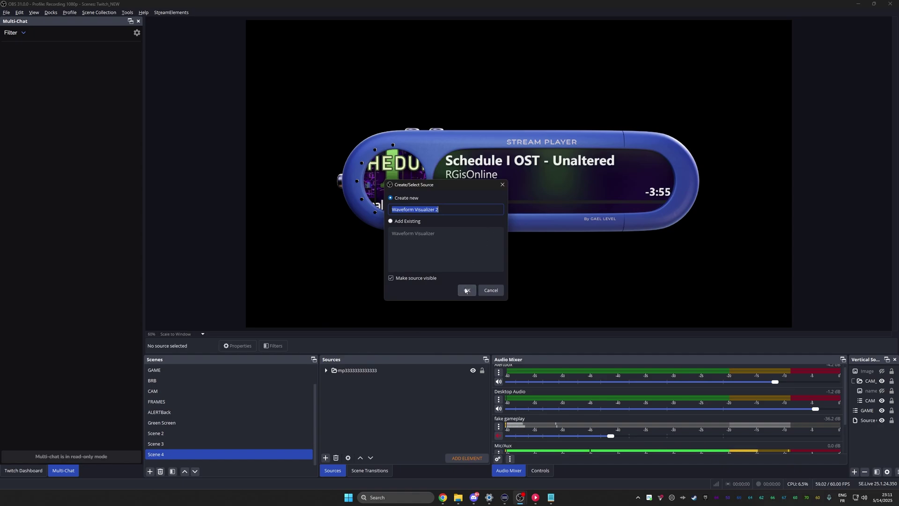
pyautogui.click(466, 289)
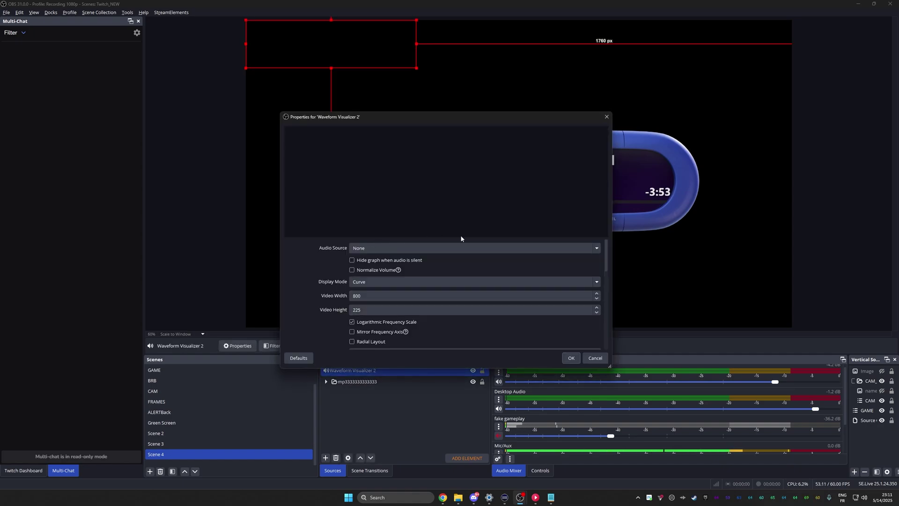
# Step: Set the visualizer's audio source to Desktop Audio and move it onto the player
pyautogui.click(498, 248)
pyautogui.click(445, 268)
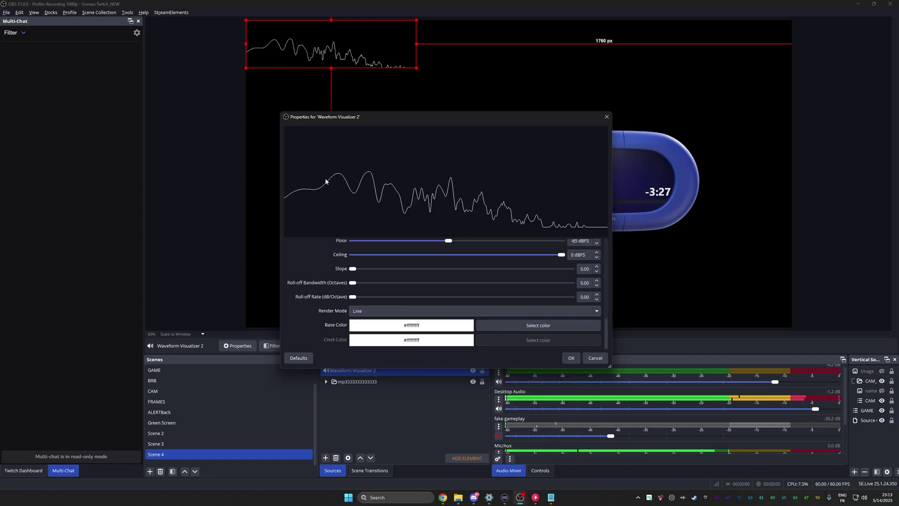
pyautogui.click(566, 359)
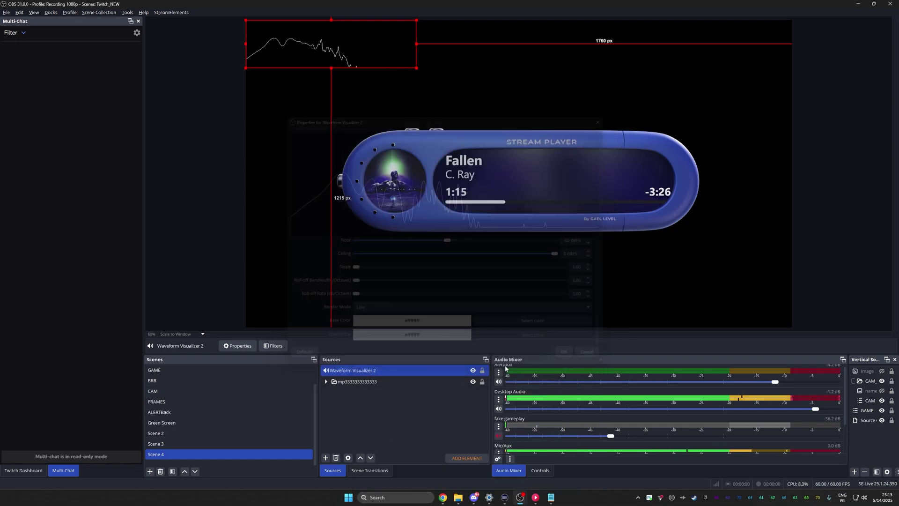
pyautogui.moveTo(308, 50); pyautogui.dragTo(525, 192)
# Step: Set the visualizer's Video Height to 800, enable Radial Layout and choose Solid render mode
pyautogui.doubleClick(526, 192)
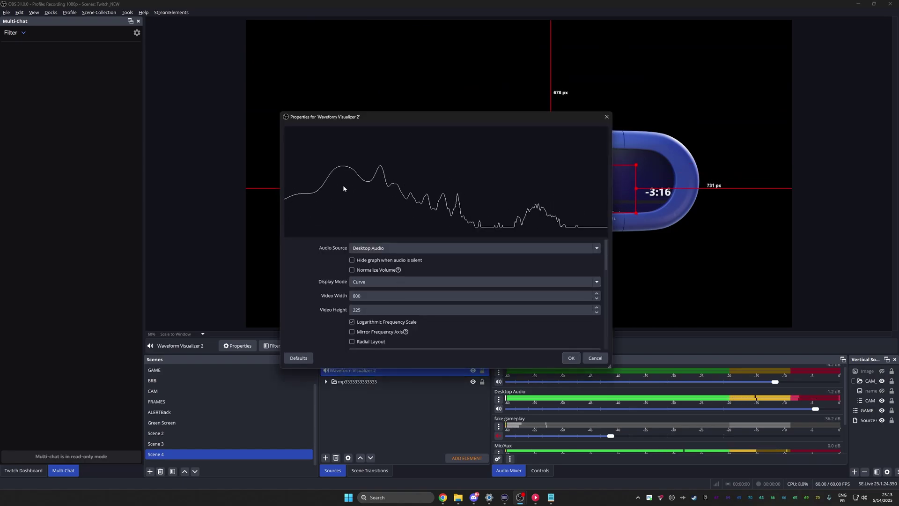
pyautogui.doubleClick(357, 310)
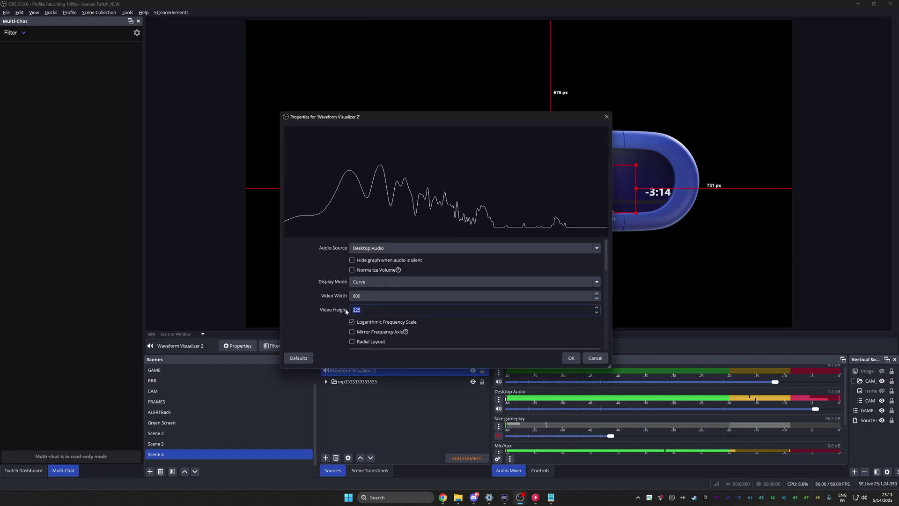
pyautogui.write('800')
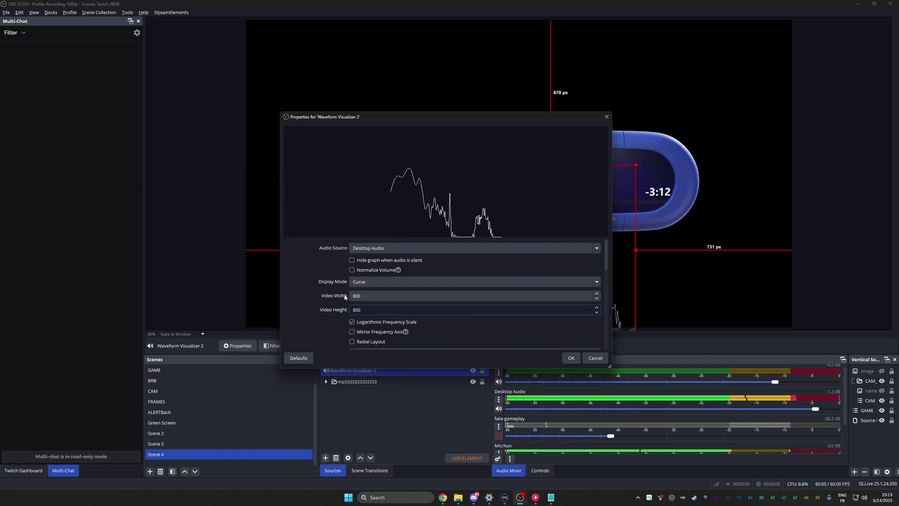
pyautogui.click(327, 269)
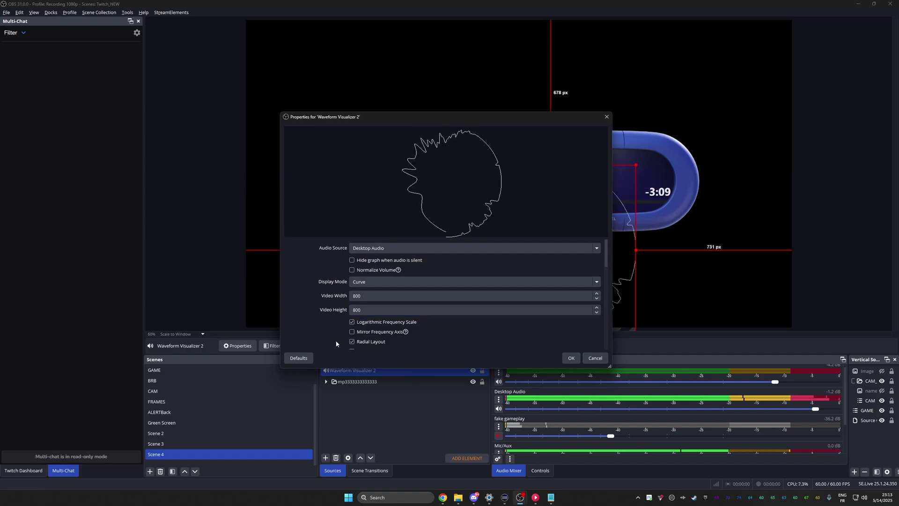
pyautogui.scroll(-10, 422, 281)
pyautogui.click(371, 310)
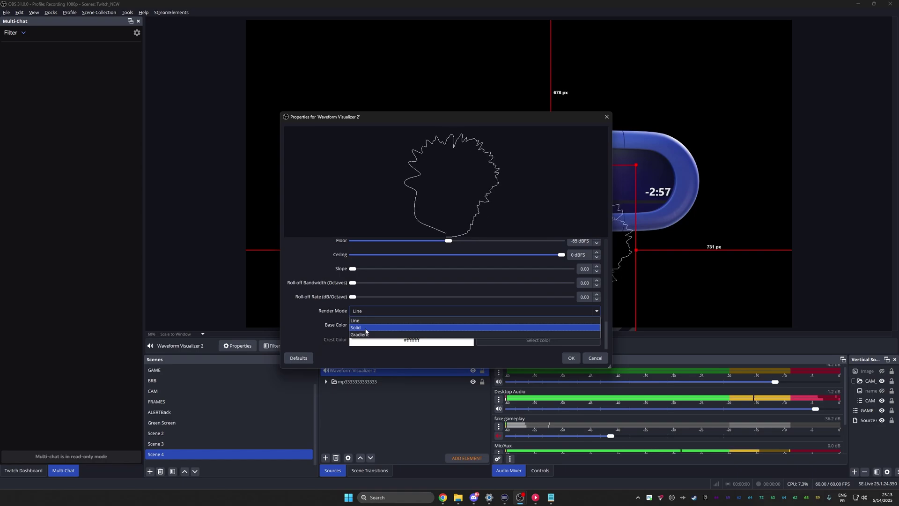
pyautogui.click(366, 328)
pyautogui.scroll(10, 311, 286)
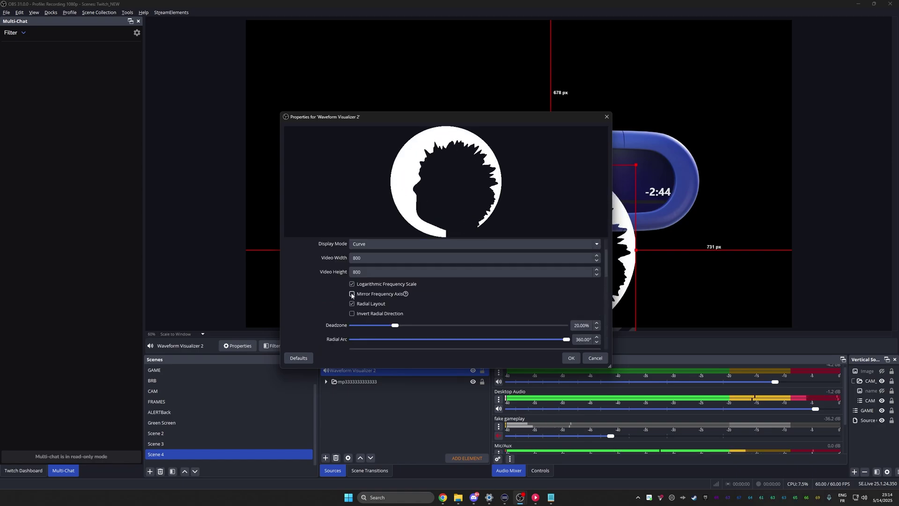
# Step: Resize the visualizer over the player's circle and place it in the mp3 group below mp3front
pyautogui.press('Escape')
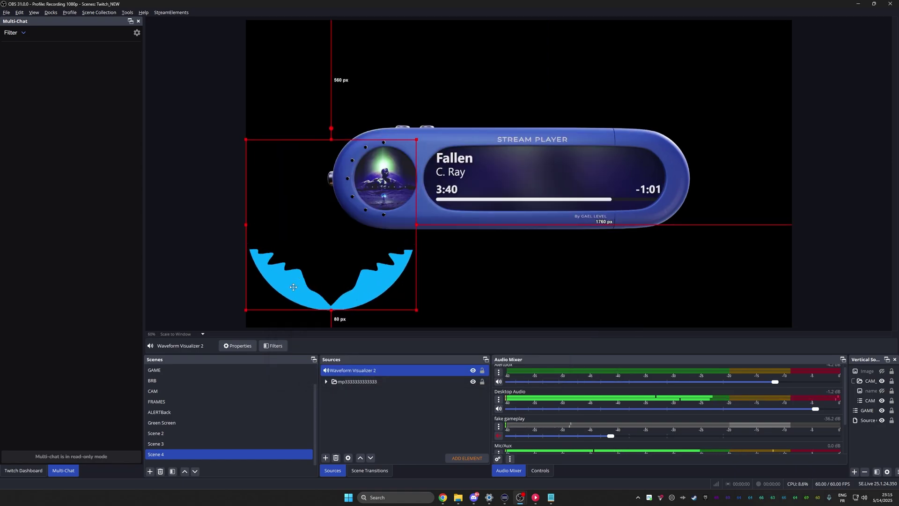
pyautogui.moveTo(281, 287); pyautogui.dragTo(366, 203)
pyautogui.click(326, 381)
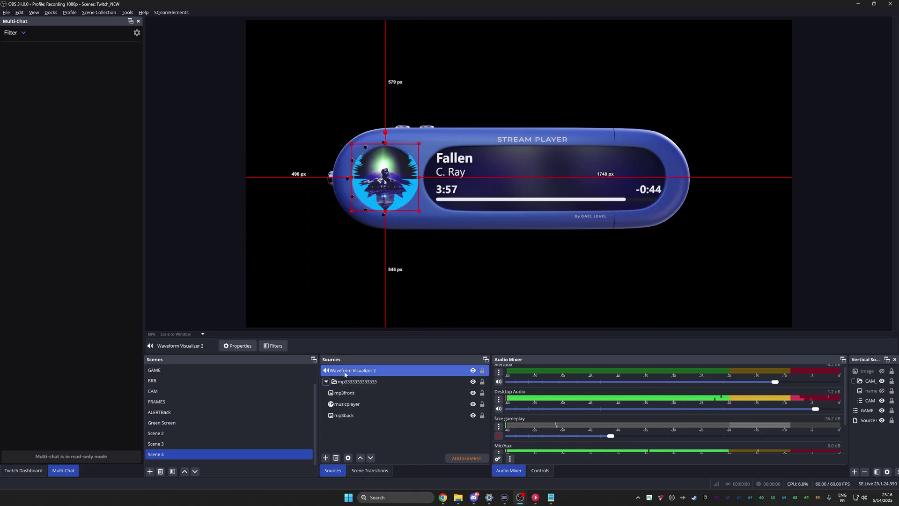
pyautogui.moveTo(344, 375); pyautogui.dragTo(356, 393)
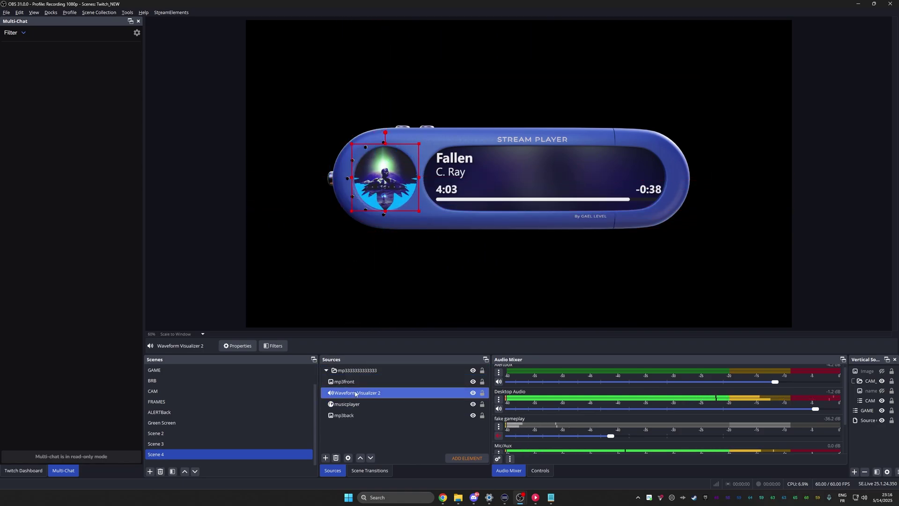
# Step: Set Waveform Visualizer 2's blending mode to Screen, then select mp3front
pyautogui.rightClick(355, 393)
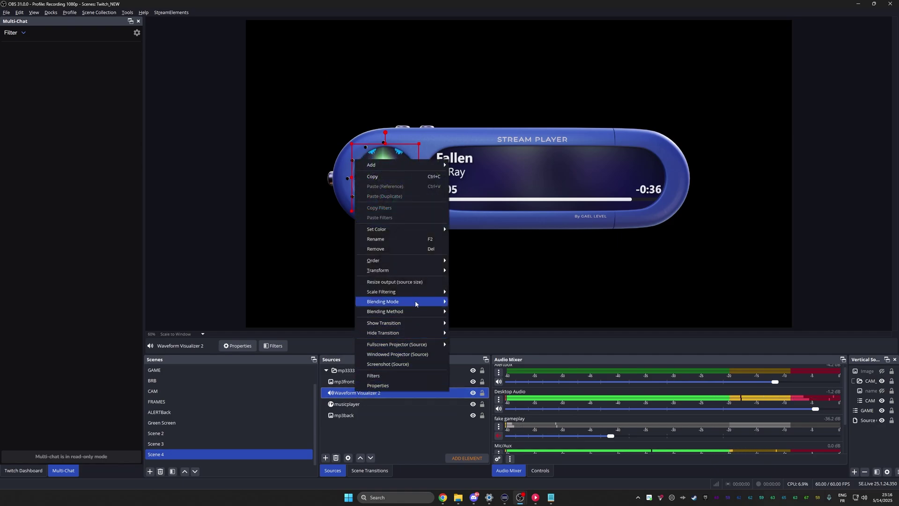
pyautogui.moveTo(417, 302)
pyautogui.click(464, 331)
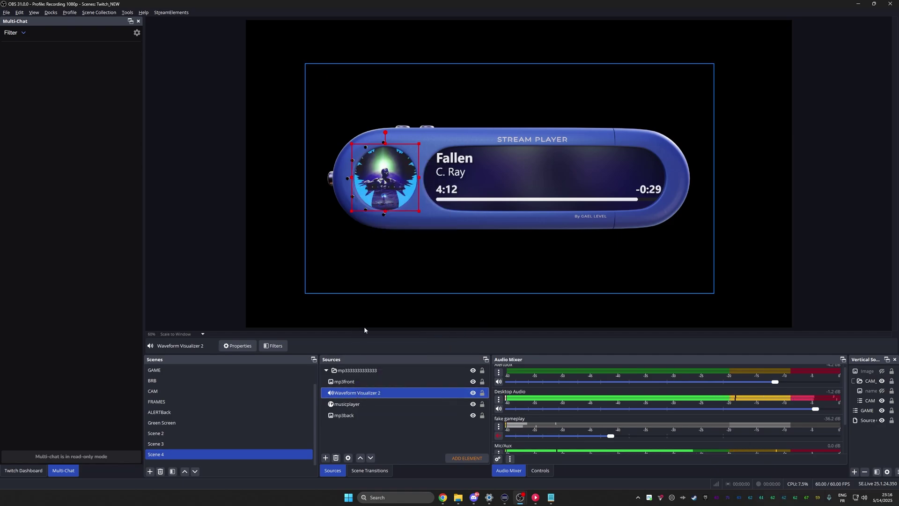
pyautogui.keyDown('shift'); pyautogui.click(360, 379); pyautogui.keyUp('shift')
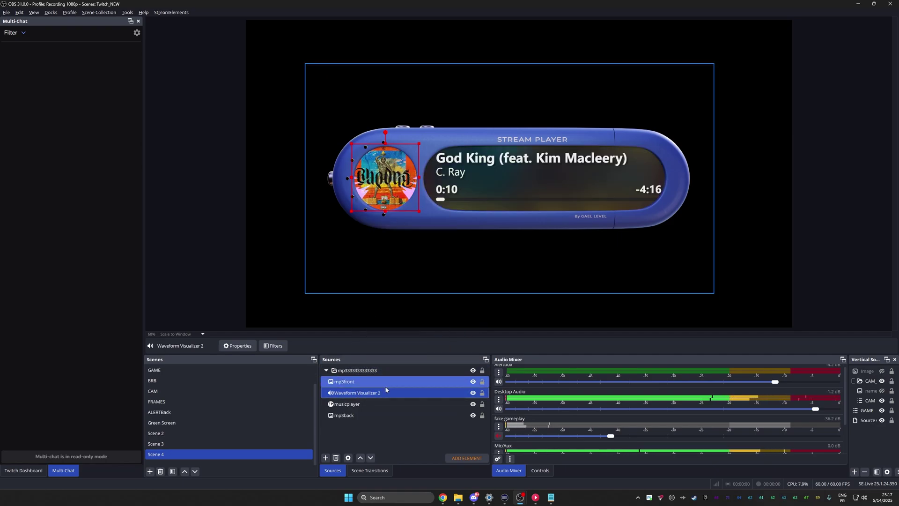
pyautogui.click(358, 382)
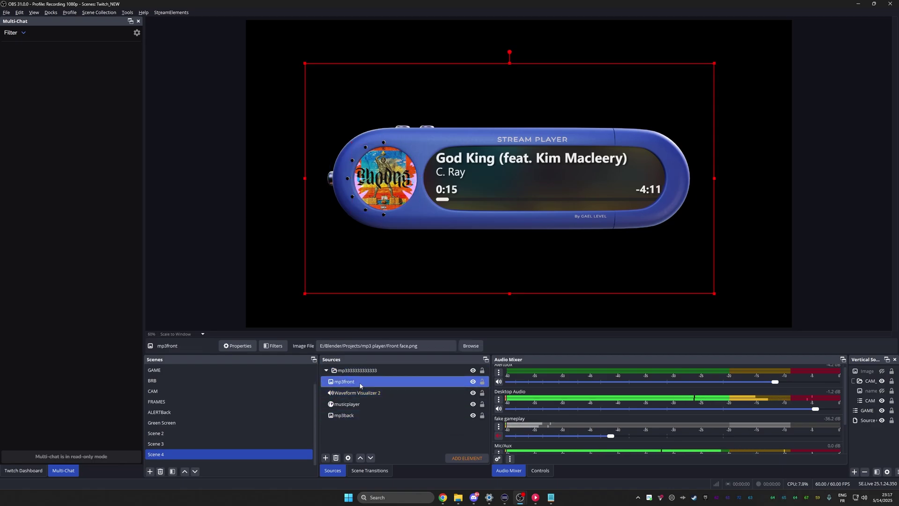
# Step: Add a Color Correction filter to the mp3front image
pyautogui.click(274, 346)
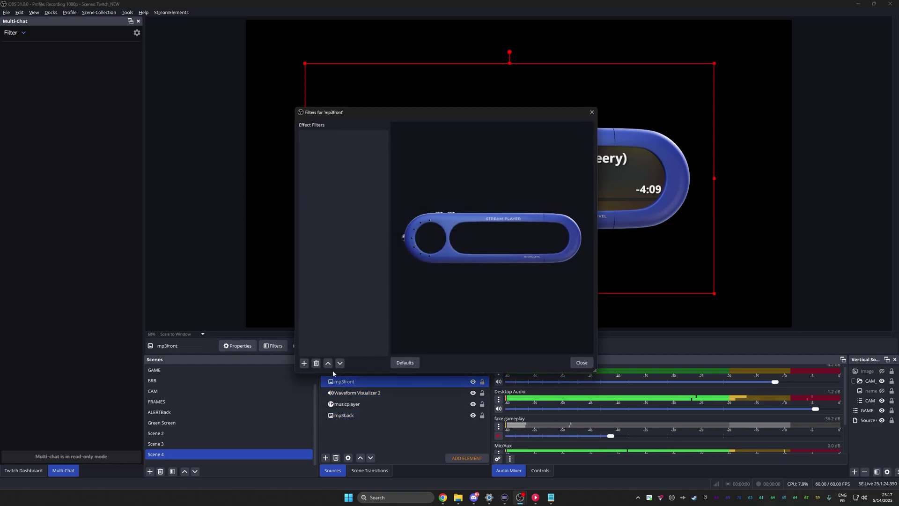
pyautogui.click(303, 364)
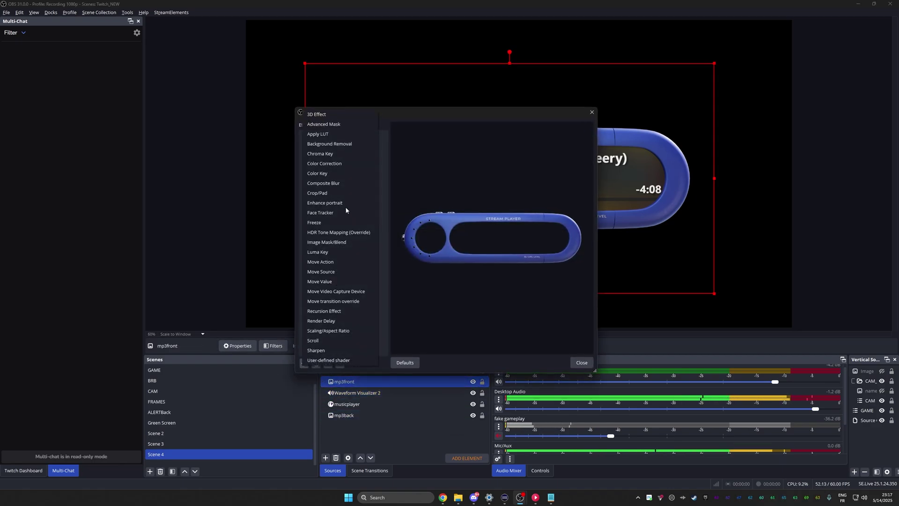
pyautogui.click(339, 164)
pyautogui.click(428, 254)
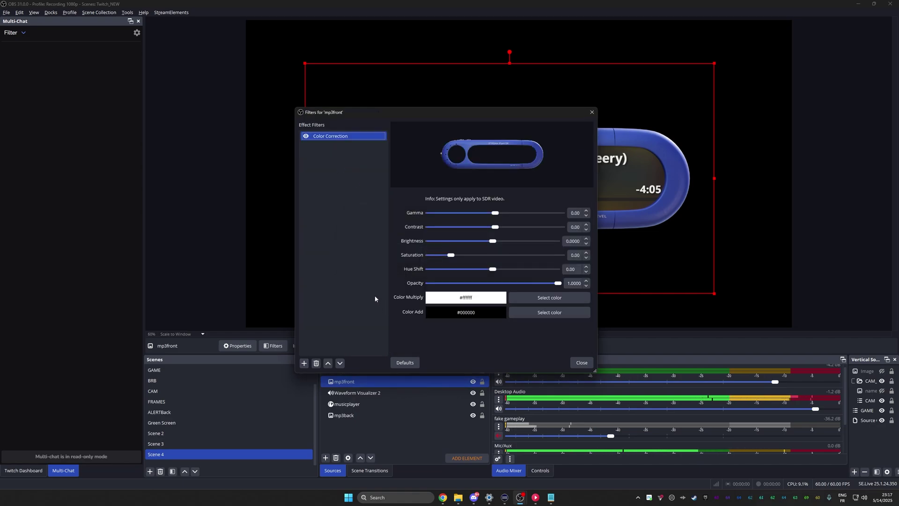
# Step: Set Hue Shift to -153.30 and Saturation to about 1.08 so the player turns orange
pyautogui.moveTo(492, 270); pyautogui.dragTo(526, 272)
pyautogui.moveTo(445, 257)
pyautogui.mouseDown()
pyautogui.moveTo(476, 258)
pyautogui.moveTo(436, 270)
pyautogui.mouseUp()
pyautogui.moveTo(501, 112); pyautogui.dragTo(192, 98)
pyautogui.moveTo(168, 241); pyautogui.dragTo(102, 243)
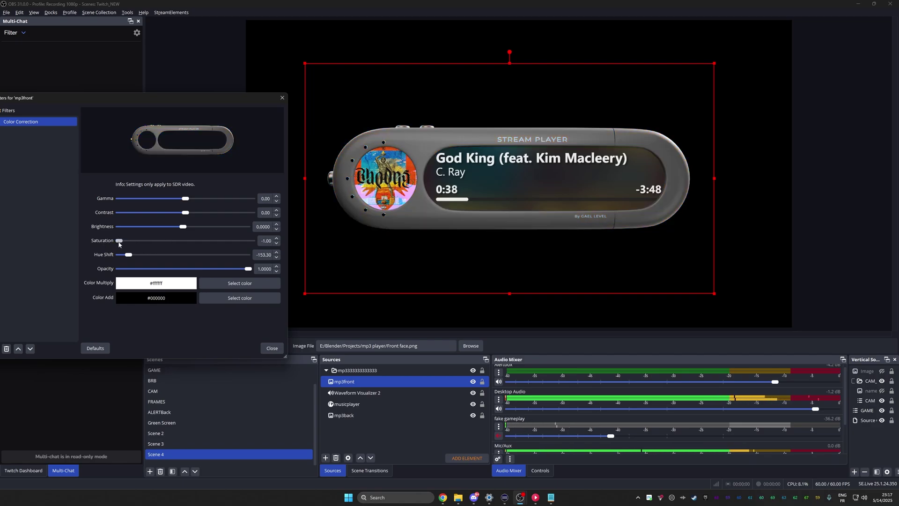
pyautogui.moveTo(121, 242); pyautogui.dragTo(169, 243)
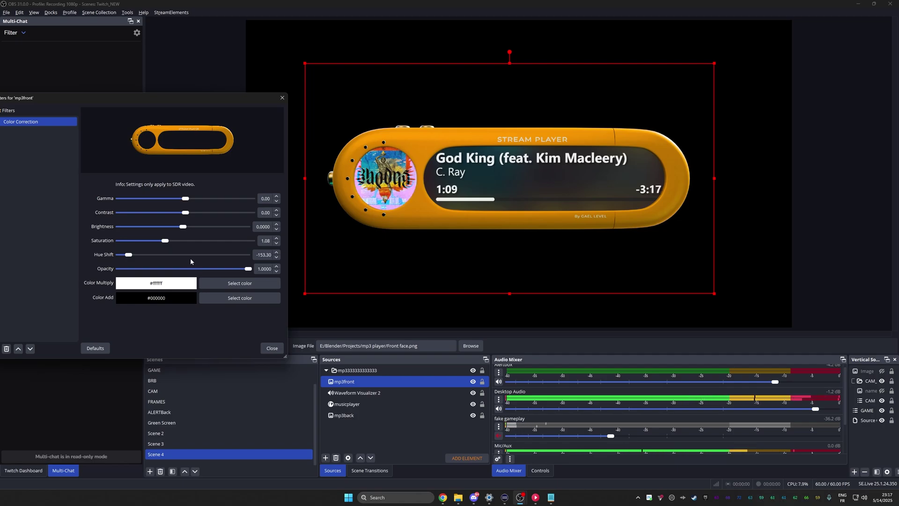
pyautogui.click(272, 348)
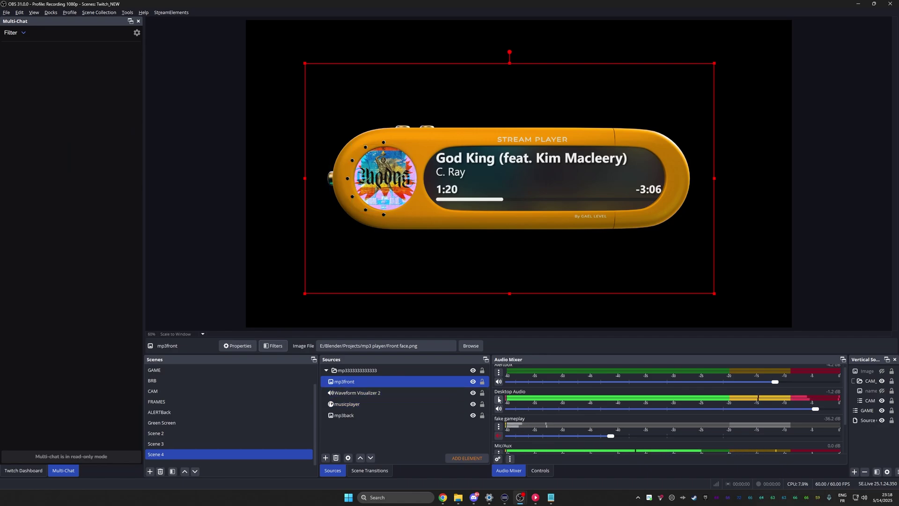
# Step: Add an Audio Move filter to Desktop Audio
pyautogui.click(499, 399)
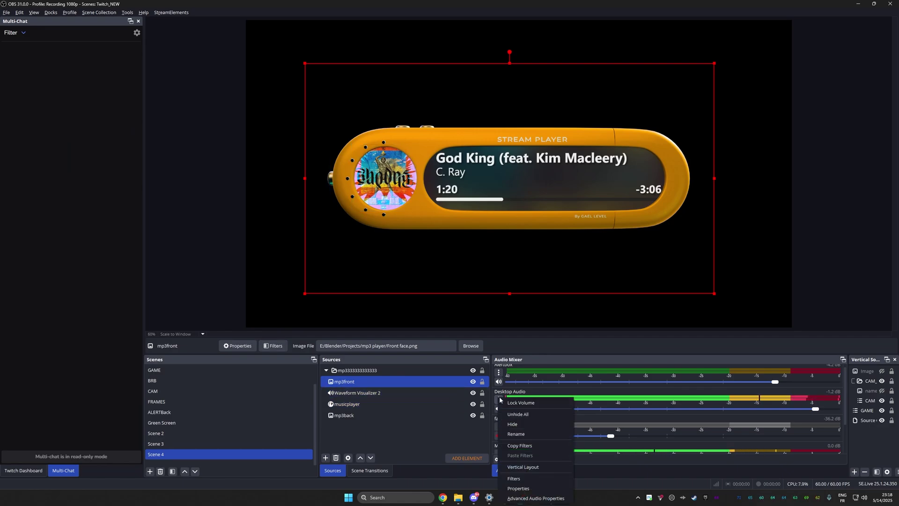
pyautogui.click(532, 480)
pyautogui.click(304, 363)
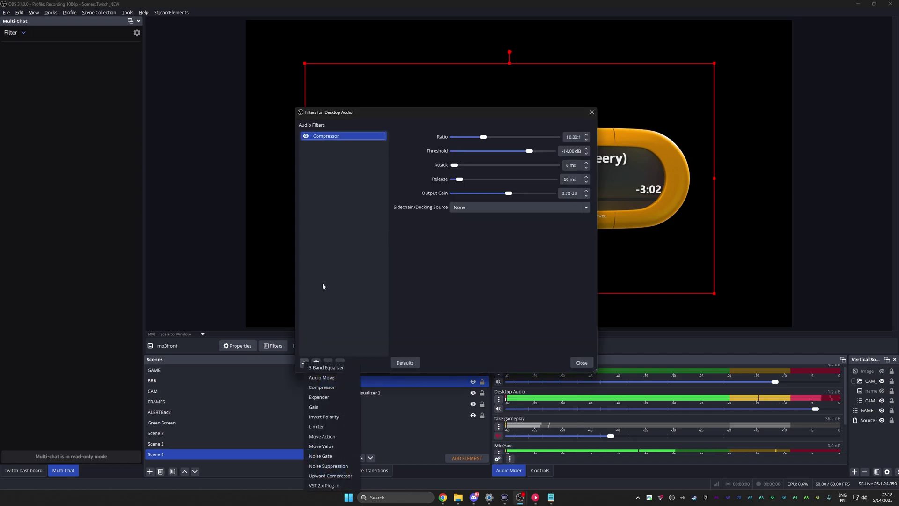
pyautogui.click(327, 378)
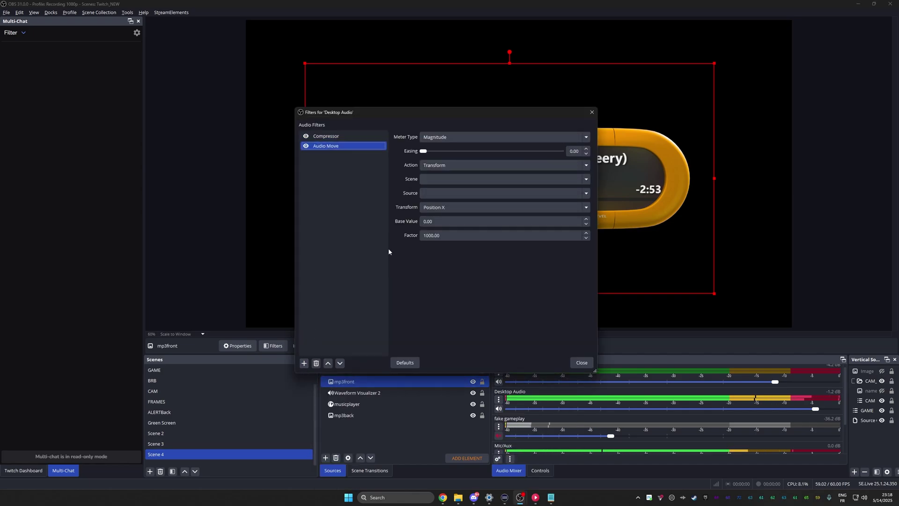
pyautogui.click(467, 209)
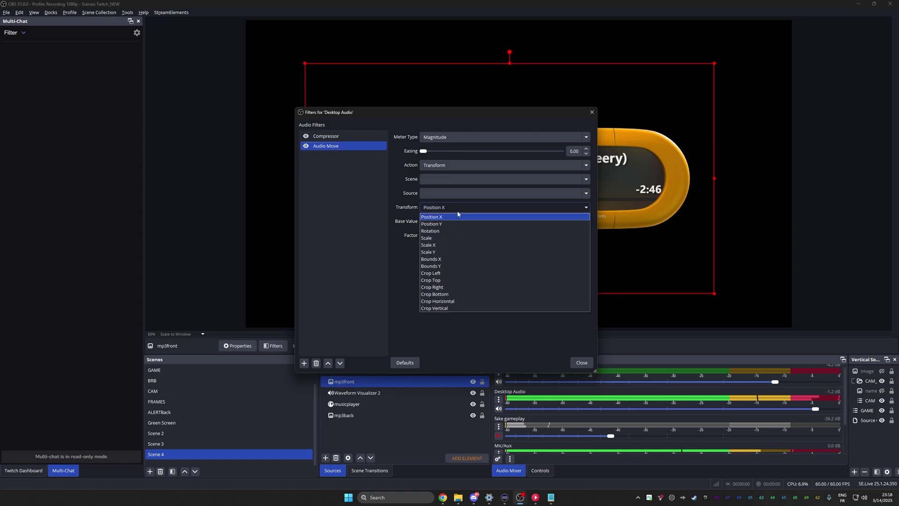
pyautogui.click(443, 240)
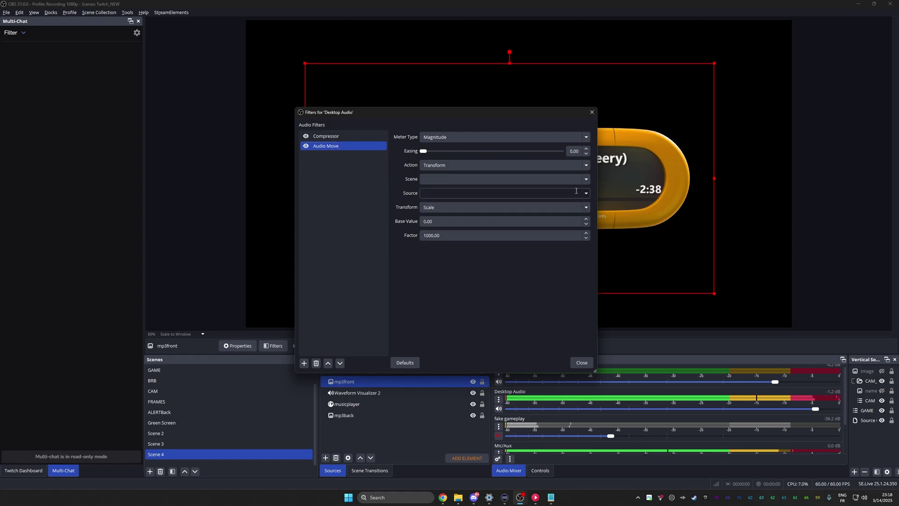
pyautogui.click(513, 179)
pyautogui.click(474, 365)
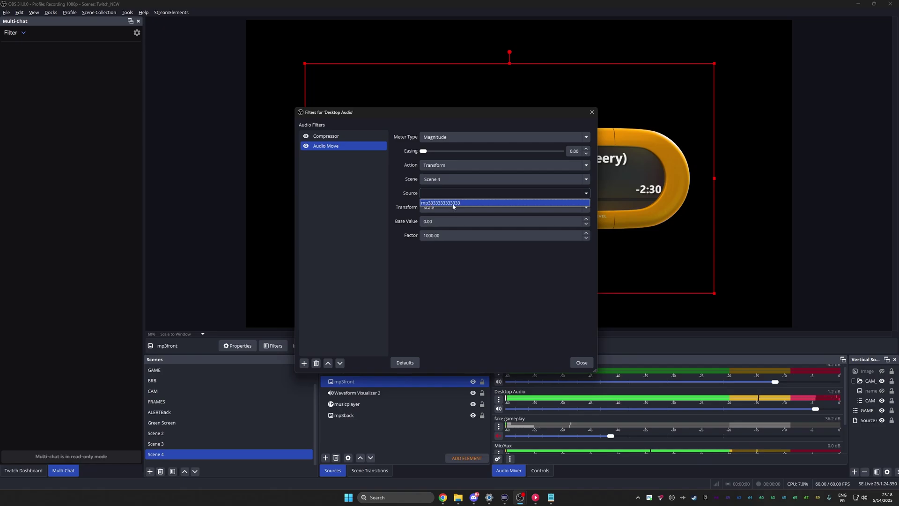
pyautogui.click(453, 202)
pyautogui.moveTo(426, 221); pyautogui.dragTo(184, 180)
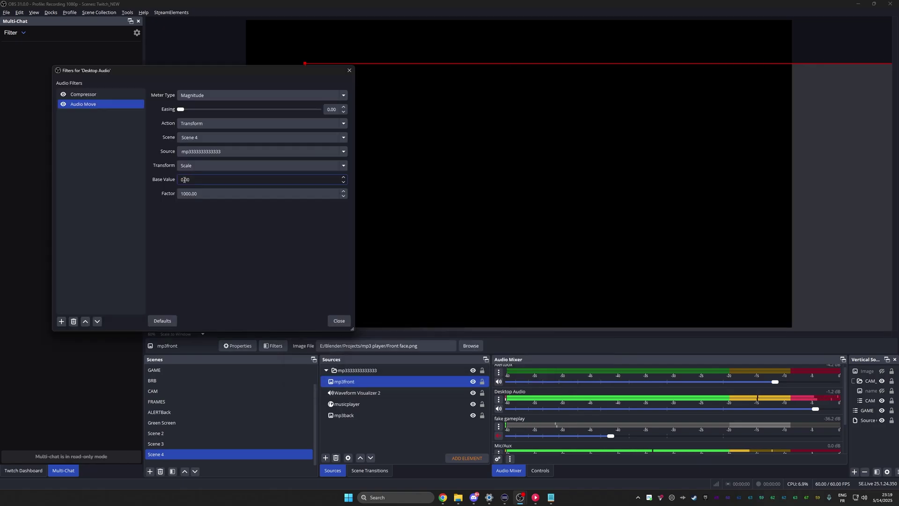
# Step: Set Factor and Base Value to 1 and raise Easing to 93.34
pyautogui.click(182, 193)
pyautogui.press('Delete')
pyautogui.press('Delete')
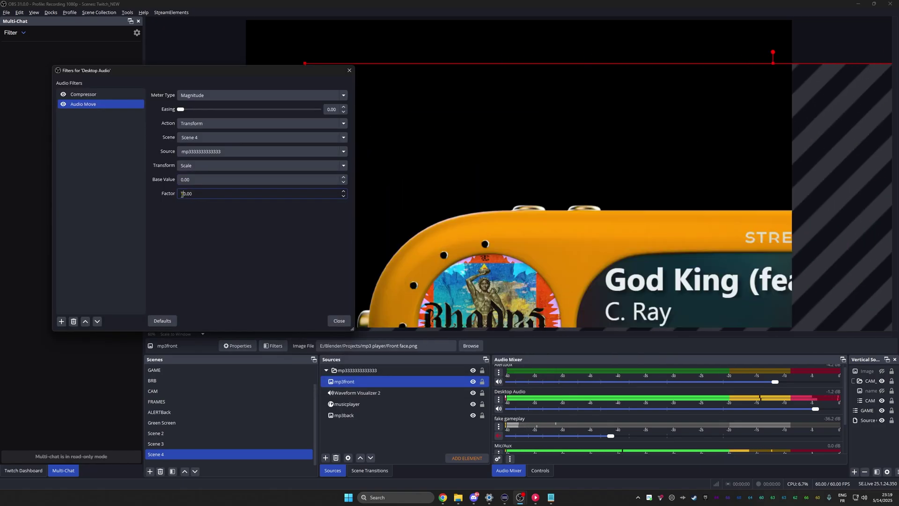
pyautogui.press('Delete')
pyautogui.moveTo(188, 70); pyautogui.dragTo(115, 44)
pyautogui.click(270, 150)
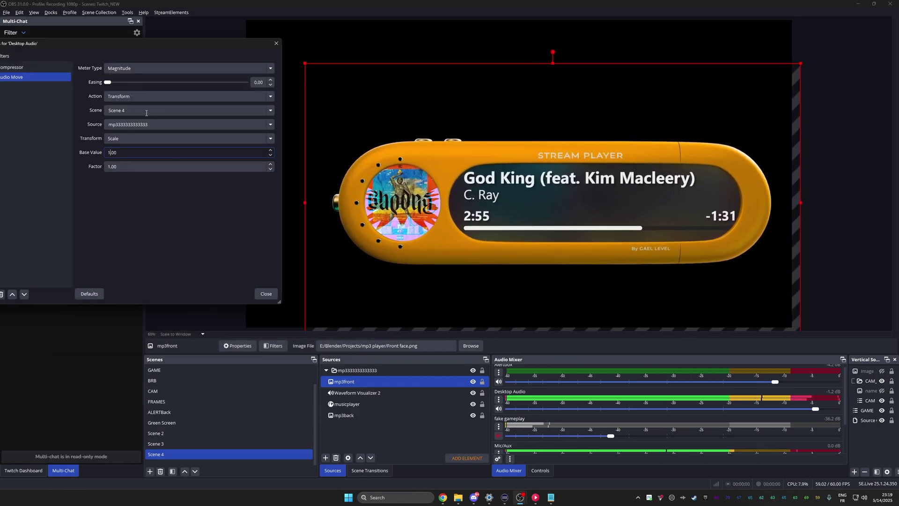
pyautogui.moveTo(107, 82); pyautogui.dragTo(237, 85)
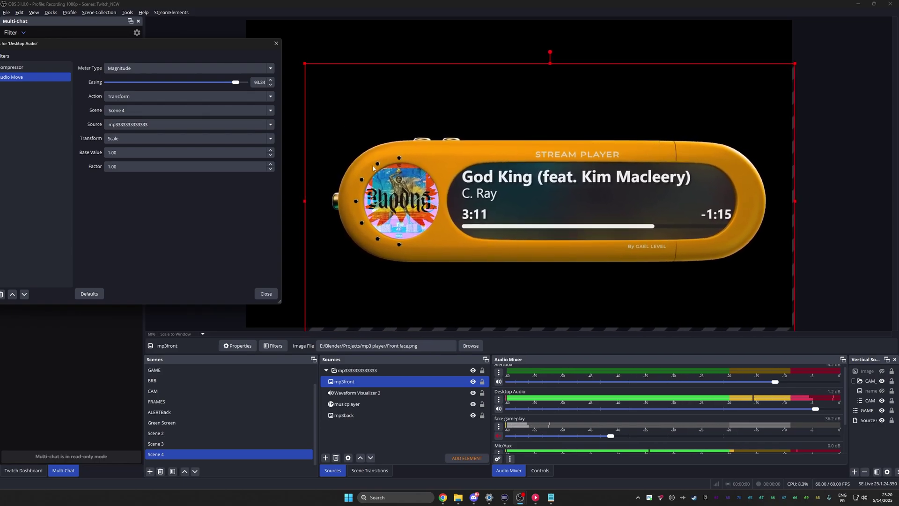
# Step: Set the player group's positional alignment to Center and drag it to the canvas centre
pyautogui.click(370, 372)
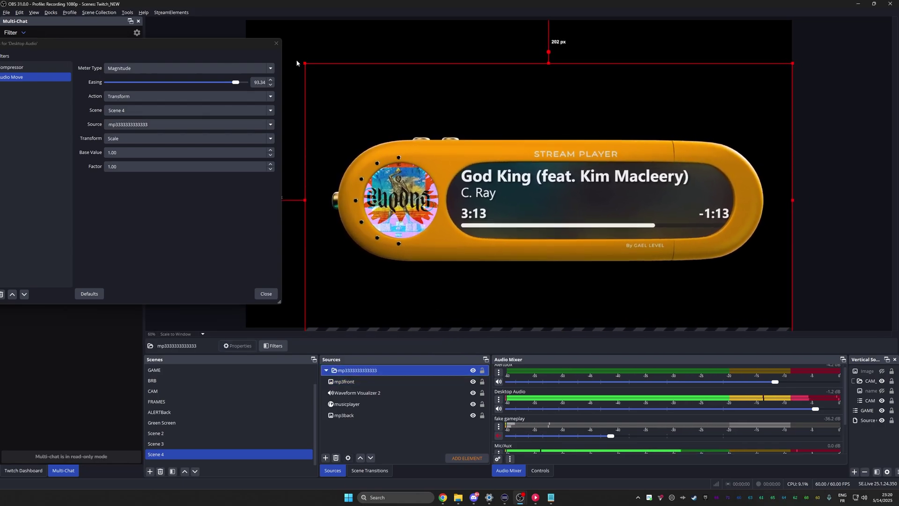
pyautogui.click(276, 43)
pyautogui.hotkey('ctrl', 'e')
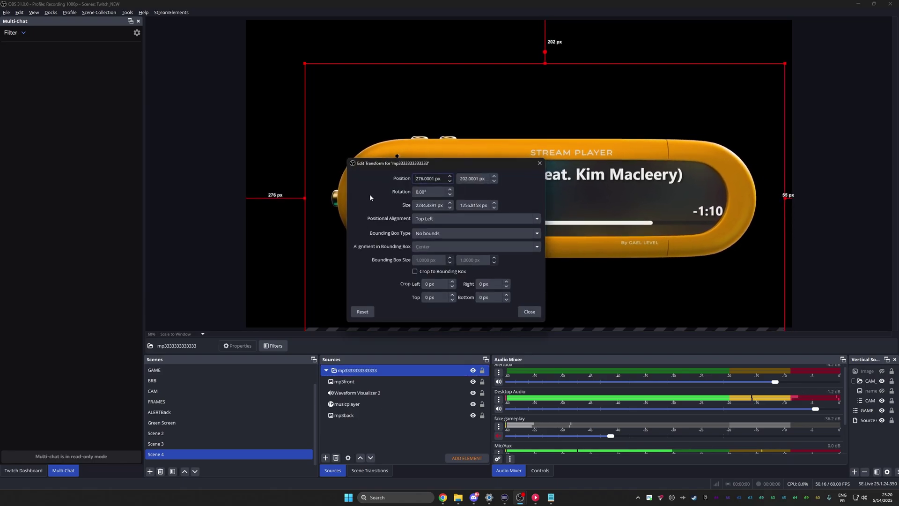
pyautogui.click(465, 220)
pyautogui.click(433, 257)
pyautogui.press('Escape')
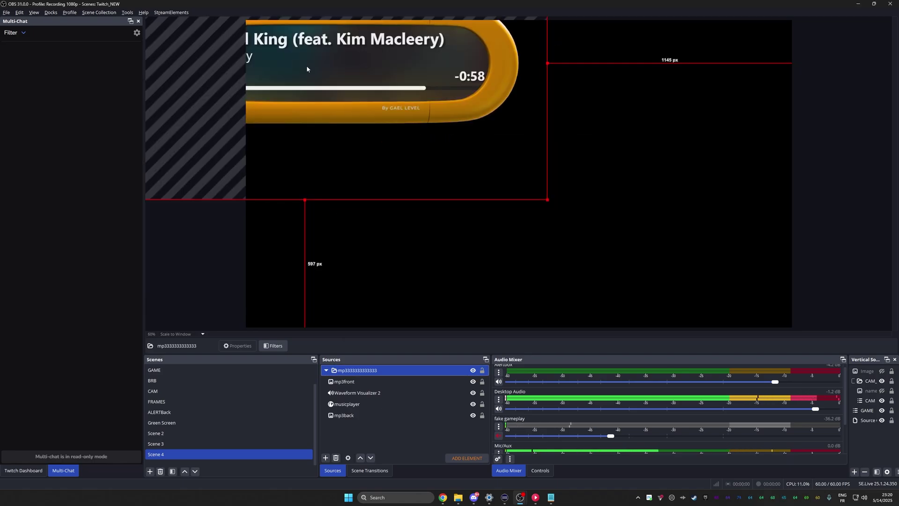
pyautogui.moveTo(321, 63); pyautogui.dragTo(530, 169)
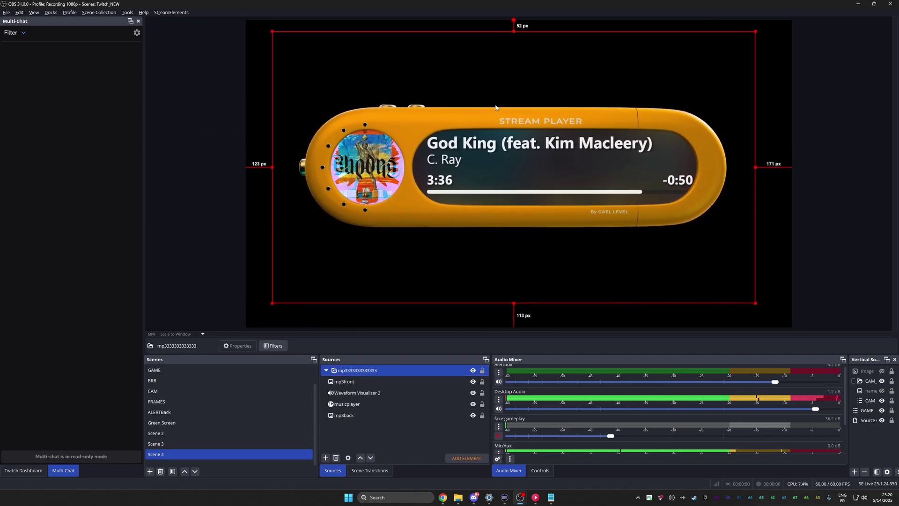
# Step: Open mp3front's image properties and browse for a new file, then cancel without changes
pyautogui.click(355, 417)
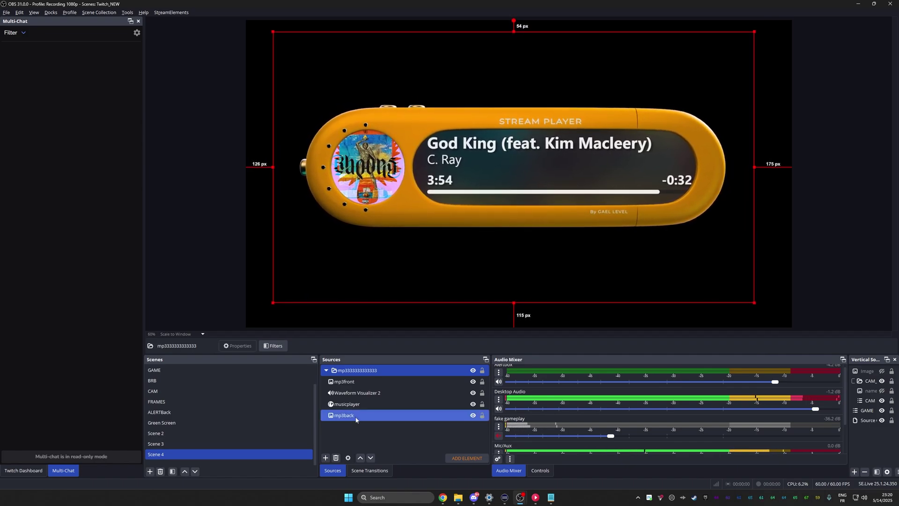
pyautogui.click(344, 381)
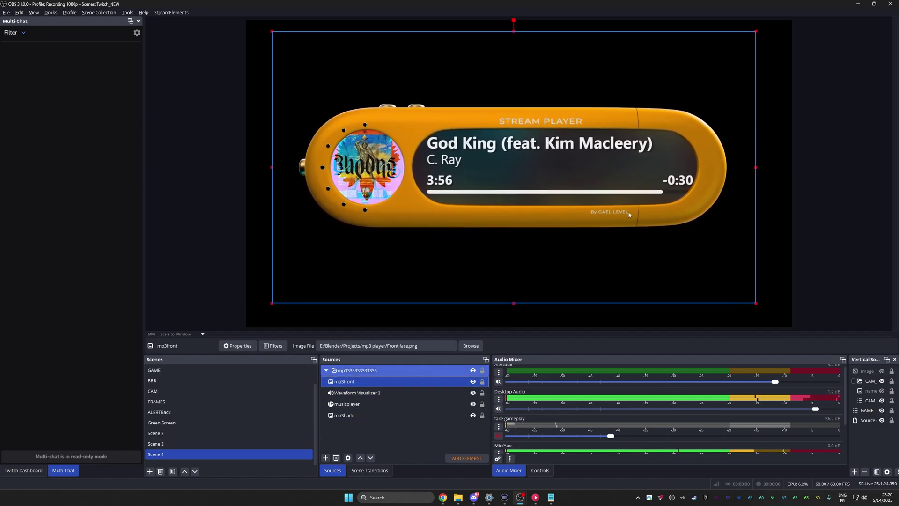
pyautogui.doubleClick(378, 384)
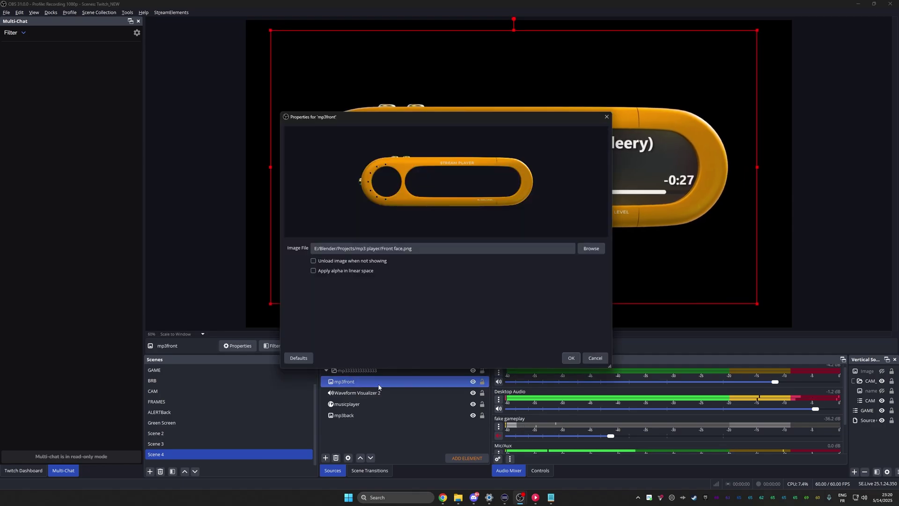
pyautogui.click(592, 249)
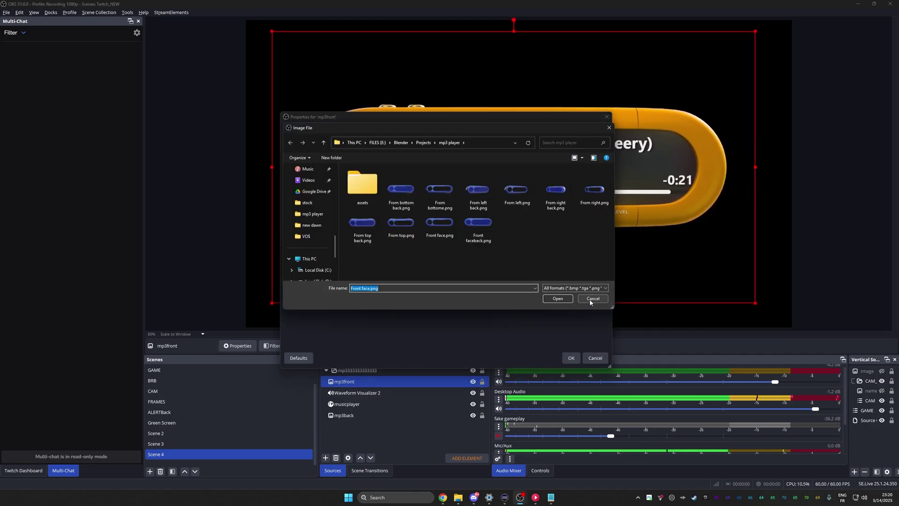
pyautogui.click(591, 299)
pyautogui.click(569, 358)
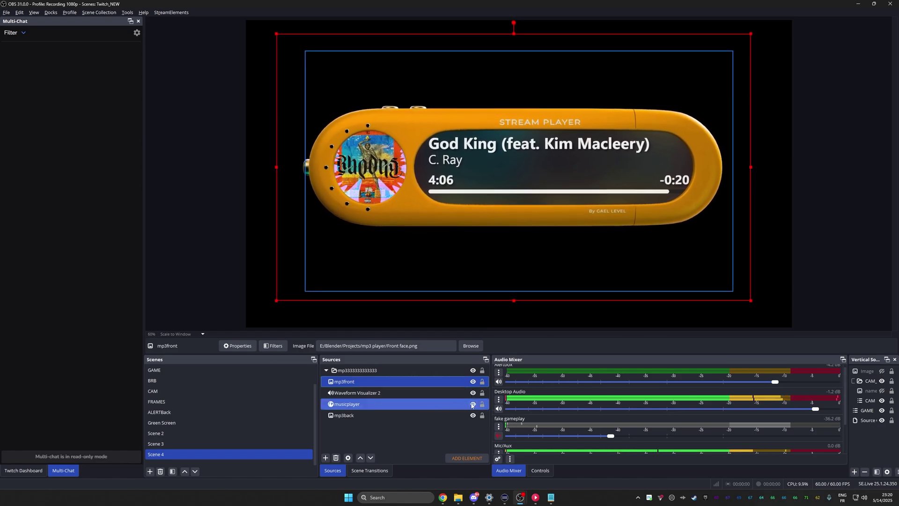
# Step: Hide the musicplayer source and copy mp3front's filters
pyautogui.click(473, 403)
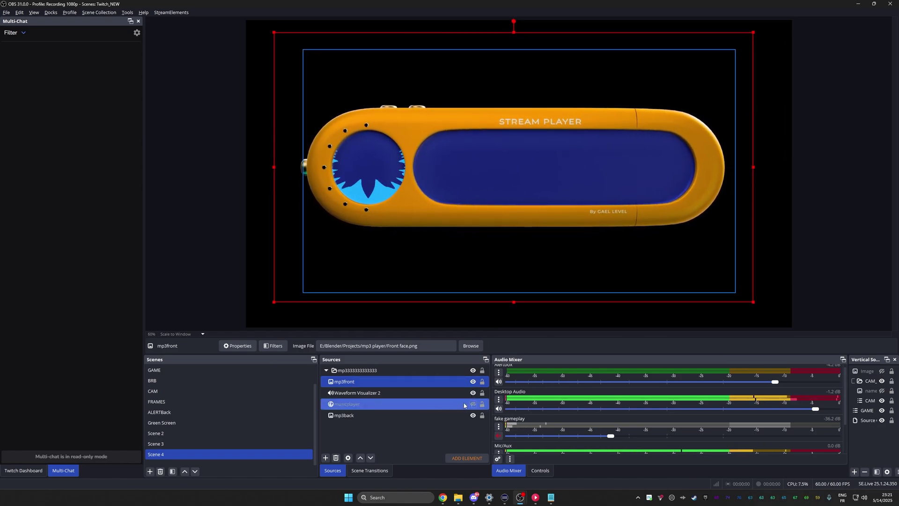
pyautogui.click(358, 382)
pyautogui.rightClick(358, 145)
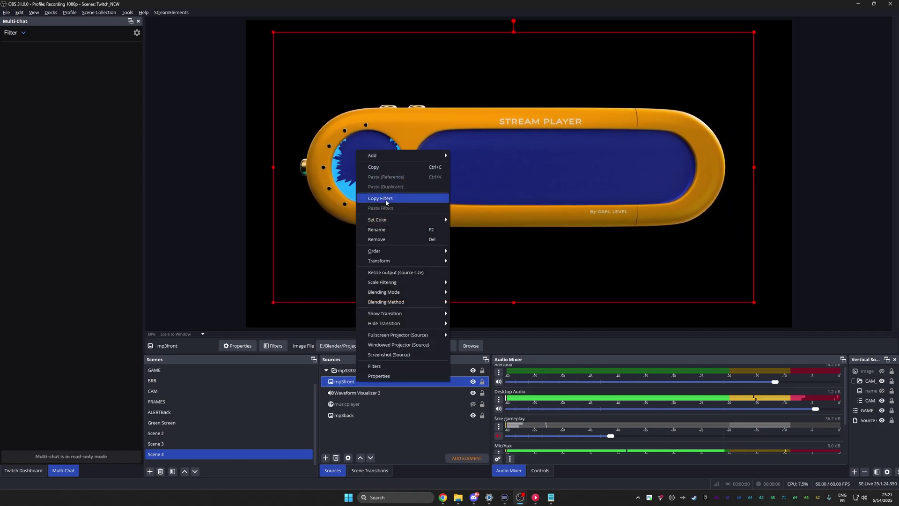
pyautogui.click(388, 225)
# Step: Paste the copied filters onto mp3back, then add musicplayer to the selection
pyautogui.click(346, 416)
pyautogui.rightClick(346, 415)
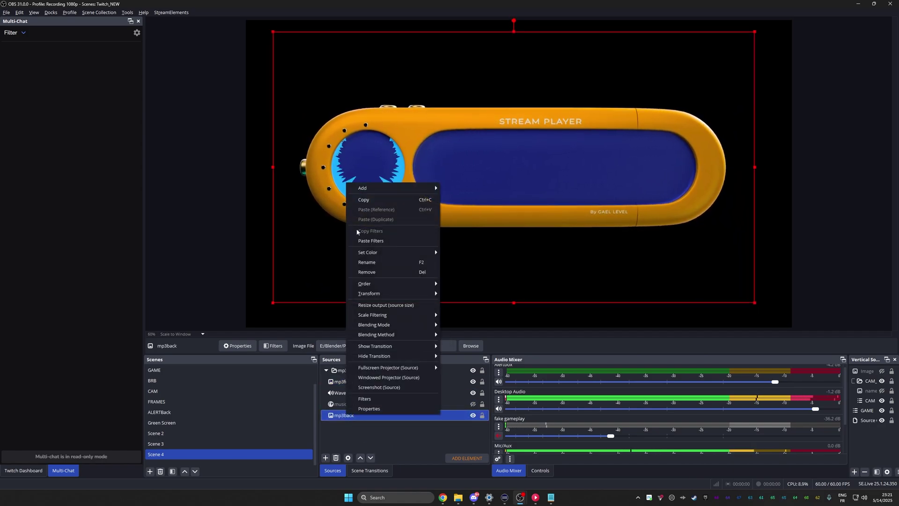
pyautogui.click(434, 249)
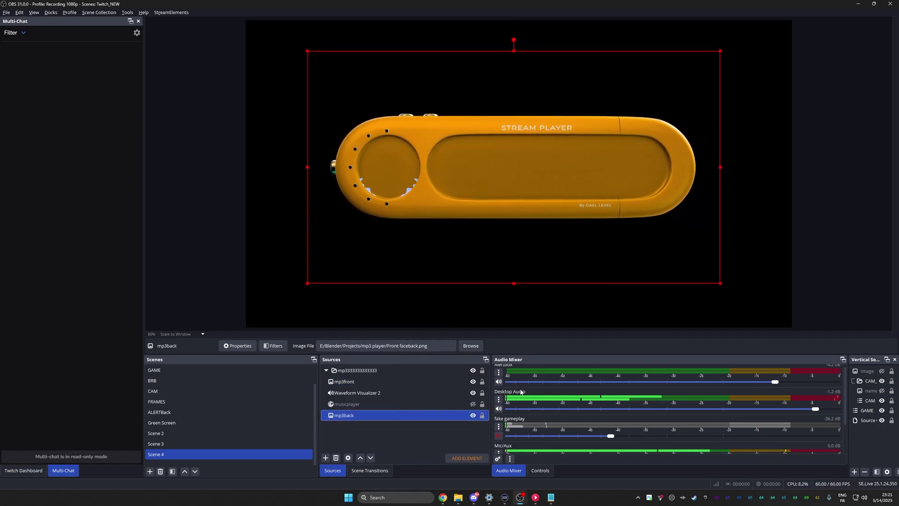
pyautogui.keyDown('ctrl'); pyautogui.click(473, 406); pyautogui.keyUp('ctrl')
# Step: Make the music player visible again and change mp3front's image to From bottome.png
pyautogui.click(473, 404)
pyautogui.doubleClick(356, 381)
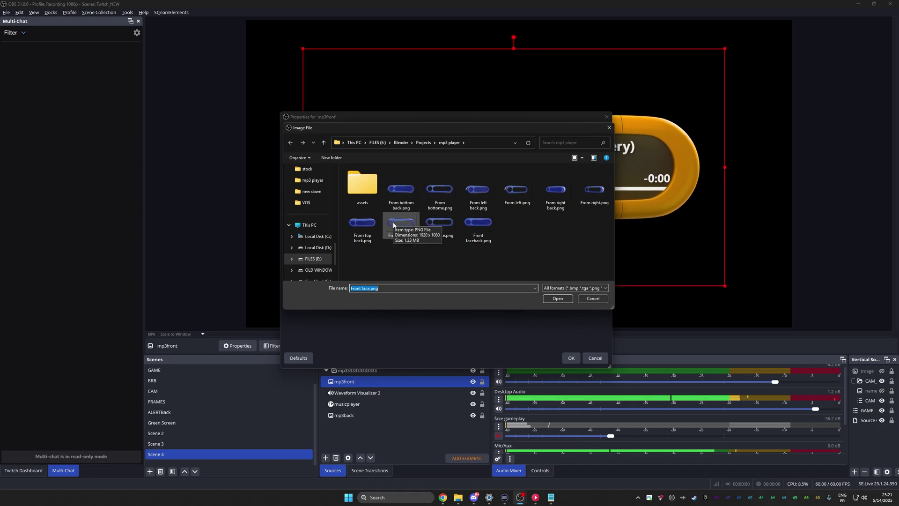
pyautogui.doubleClick(399, 206)
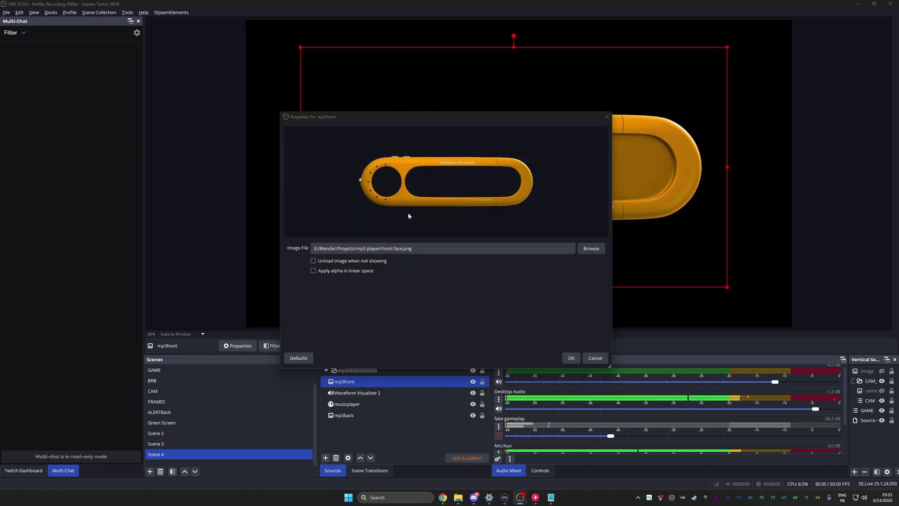
pyautogui.click(571, 358)
# Step: Change mp3back's image to From bottom back.png, then select the music player and Waveform Visualizer 2 sources
pyautogui.keyDown('ctrl'); pyautogui.click(350, 415); pyautogui.keyUp('ctrl')
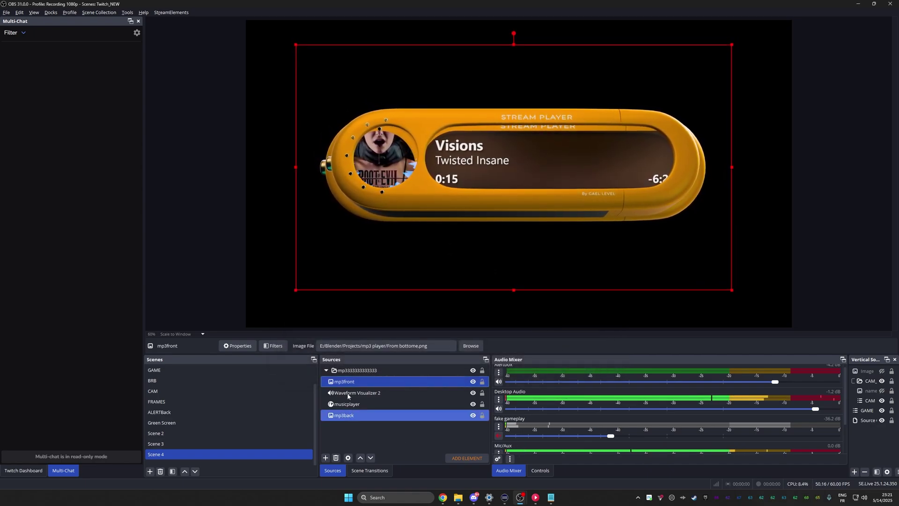
pyautogui.doubleClick(344, 415)
pyautogui.click(576, 240)
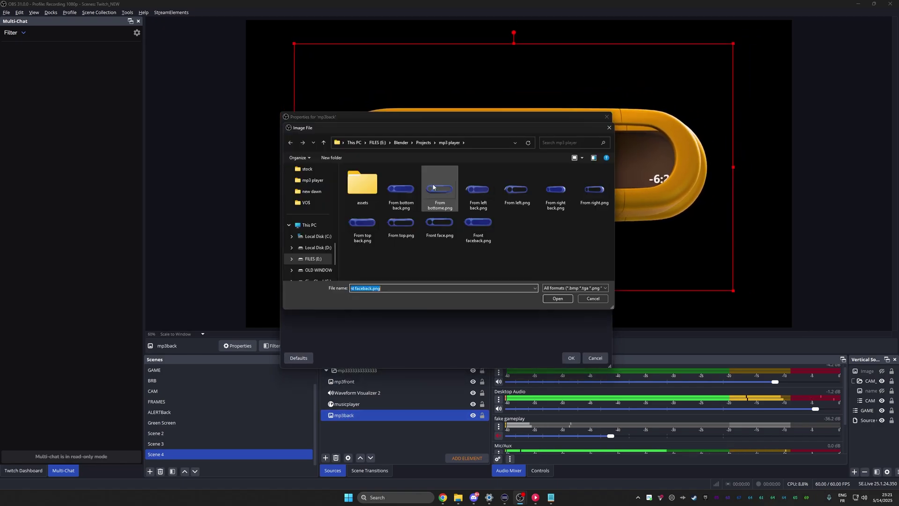
pyautogui.doubleClick(405, 192)
pyautogui.click(571, 358)
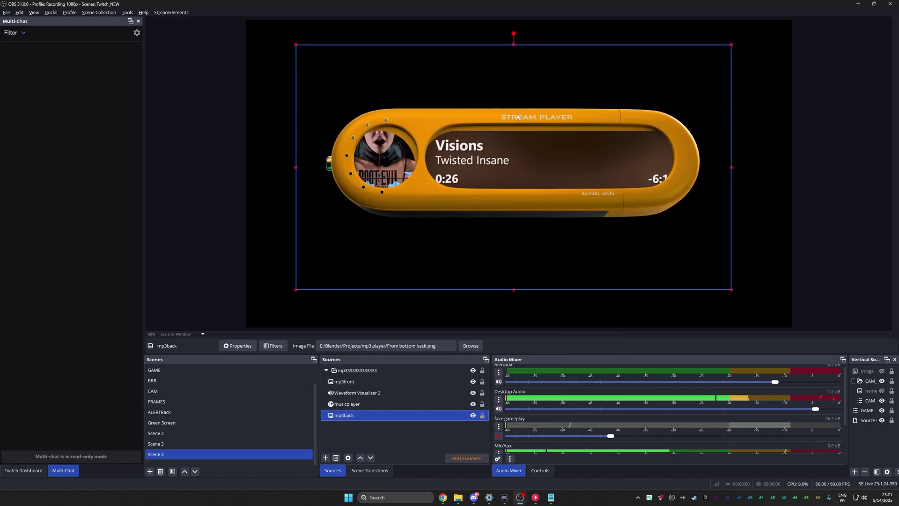
pyautogui.click(352, 404)
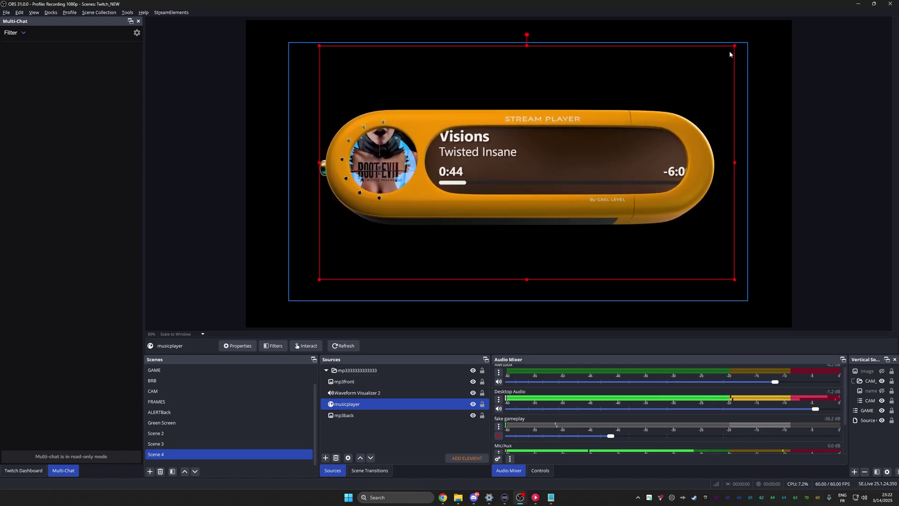
pyautogui.click(375, 159)
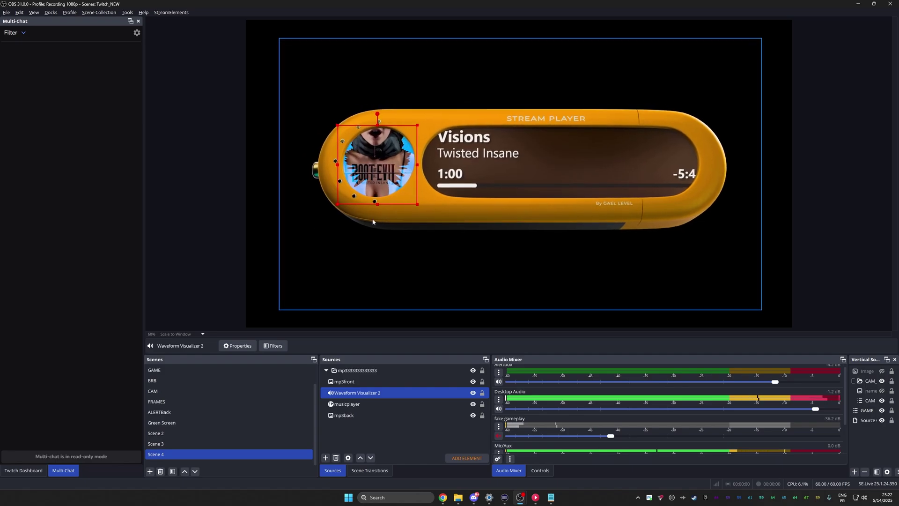
# Step: Add Scene 4 as an existing-scene source in GAME and shrink it into the gameplay's bottom-right corner
pyautogui.press('F1')
pyautogui.click(326, 457)
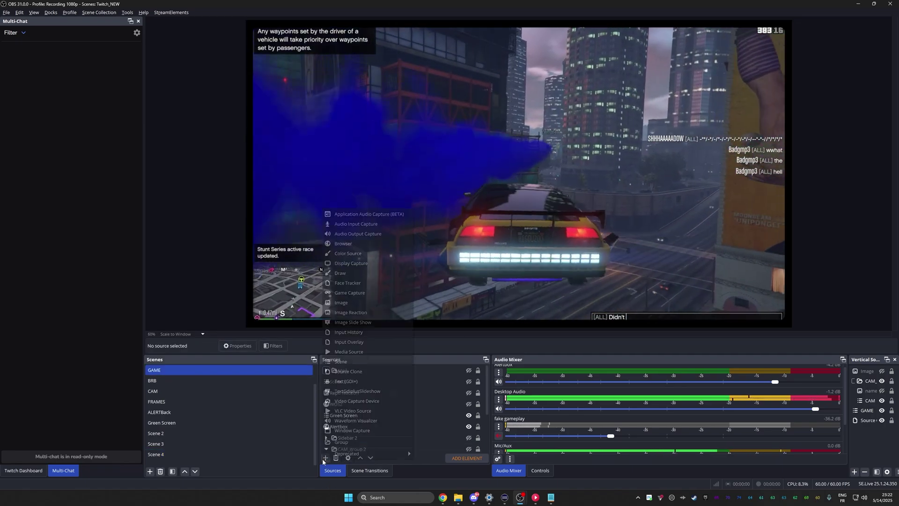
pyautogui.click(343, 363)
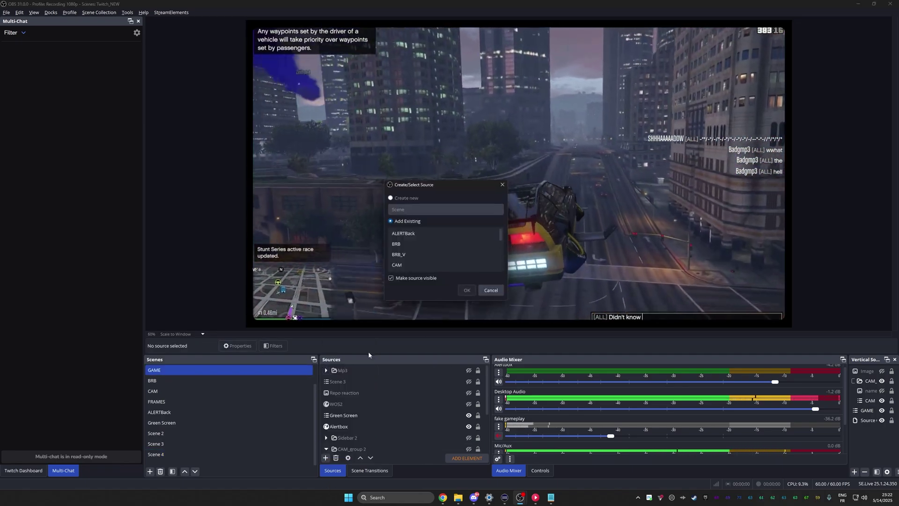
pyautogui.scroll(-3, 420, 259)
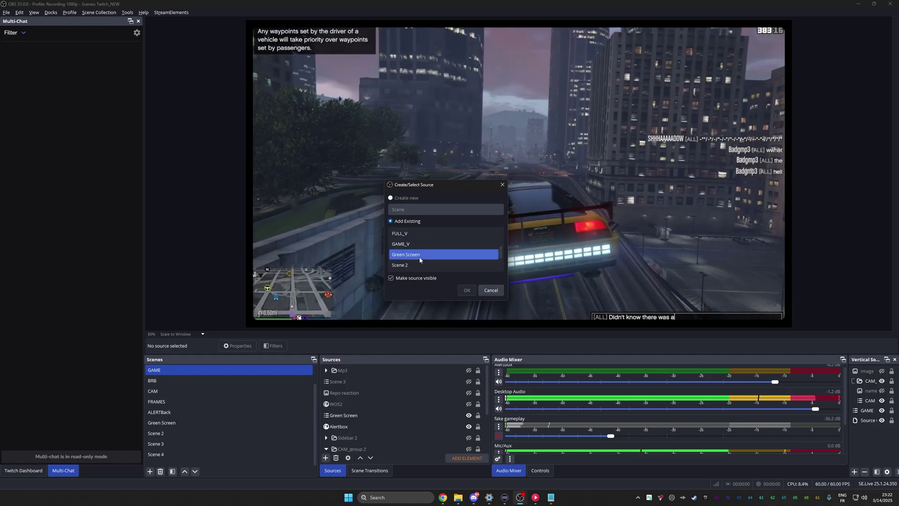
pyautogui.click(426, 243)
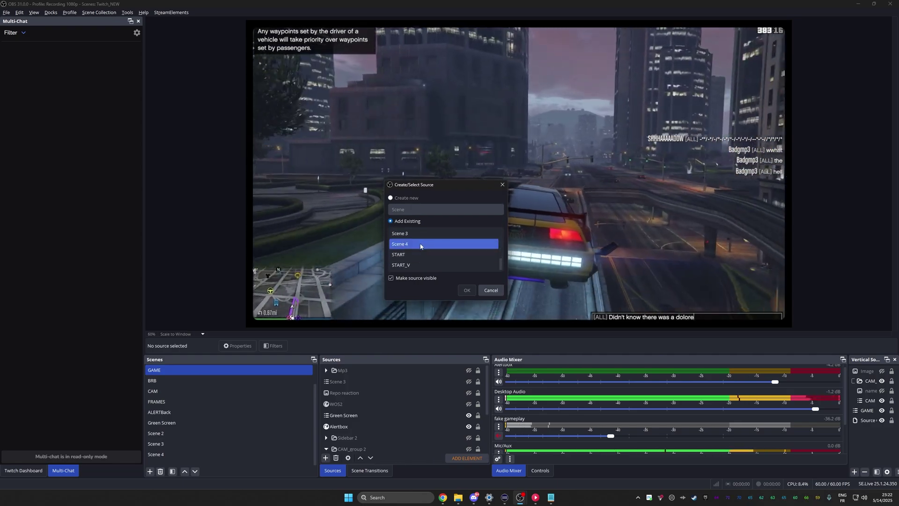
pyautogui.click(466, 291)
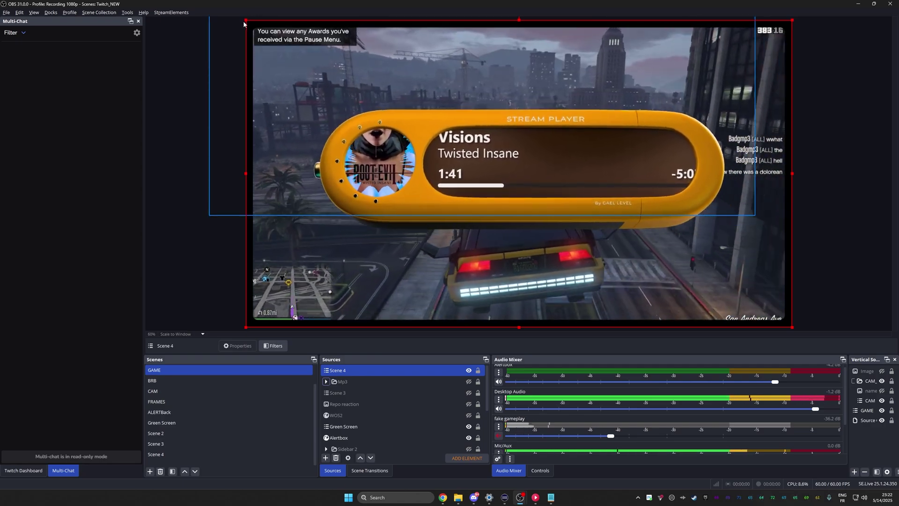
pyautogui.moveTo(245, 20); pyautogui.dragTo(653, 270)
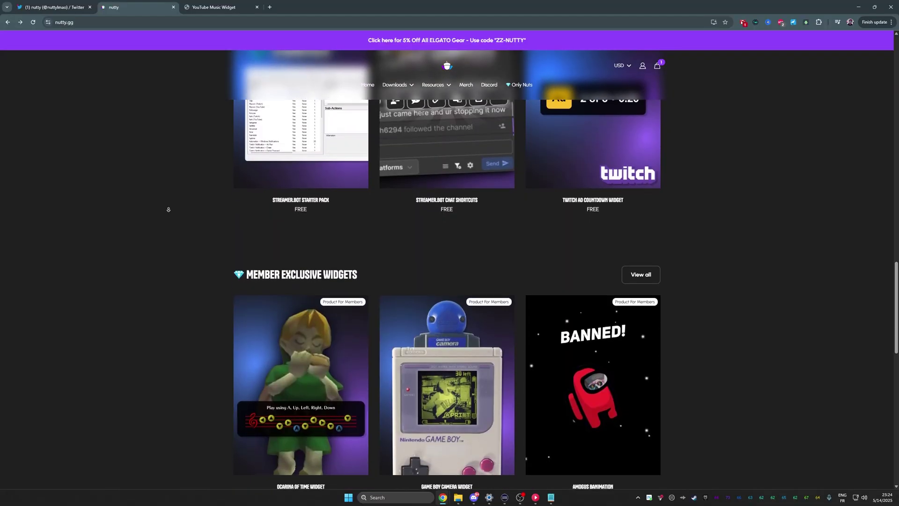
# Step: Scroll down through the Gumroad store's product grid of Twitch overlay and alert packs
pyautogui.scroll(-3, 168, 210)
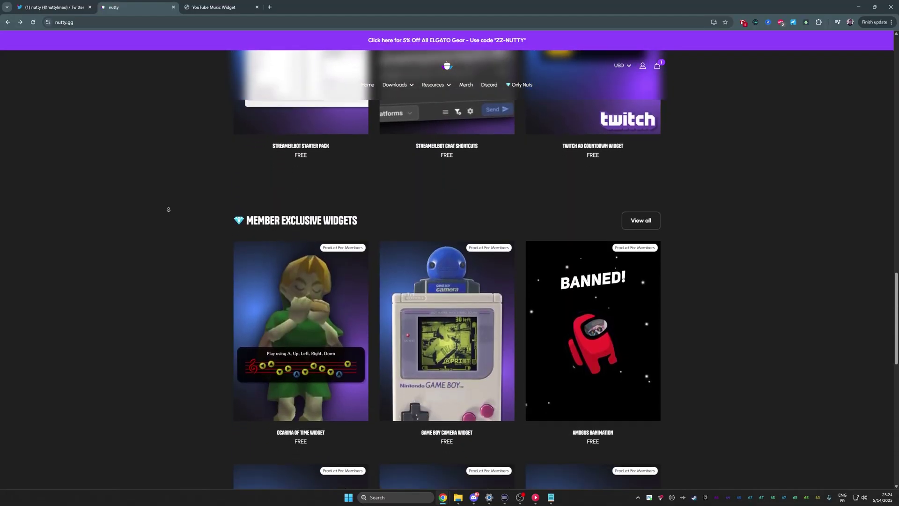
pyautogui.scroll(-2, 168, 209)
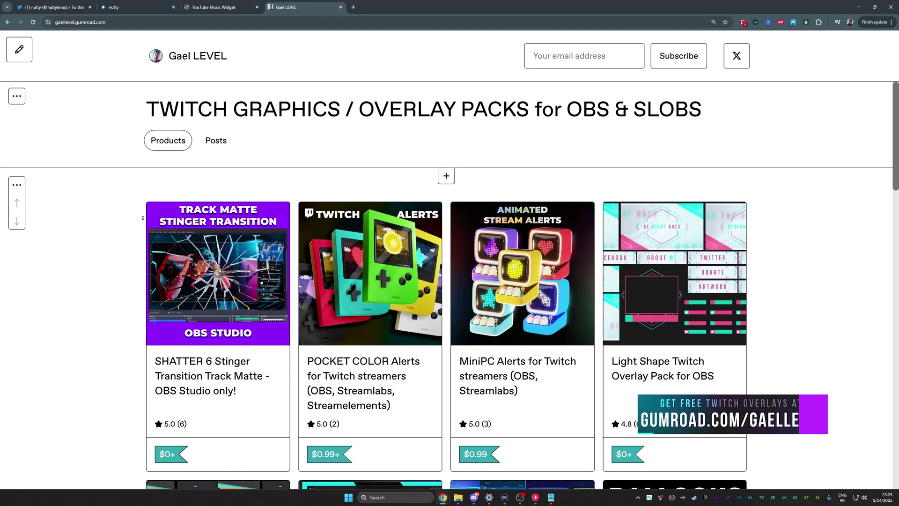
pyautogui.scroll(-3, 143, 220)
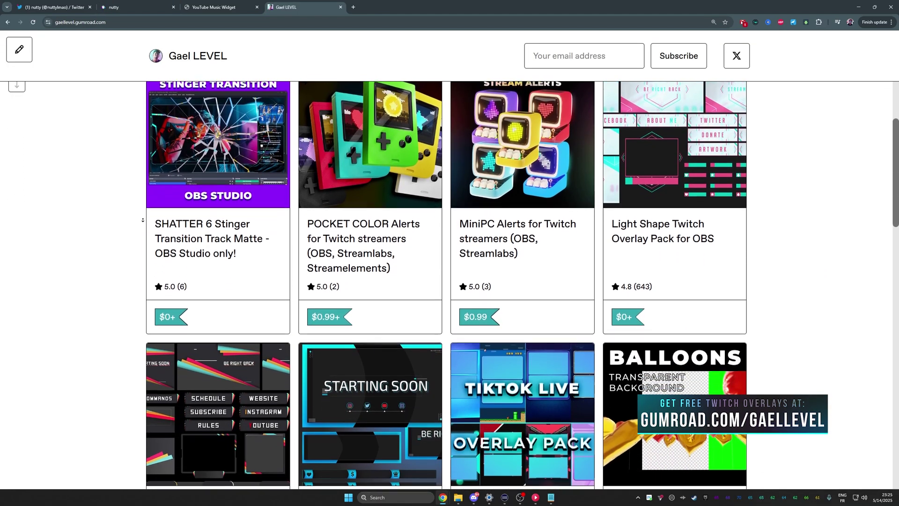
pyautogui.scroll(-3, 143, 220)
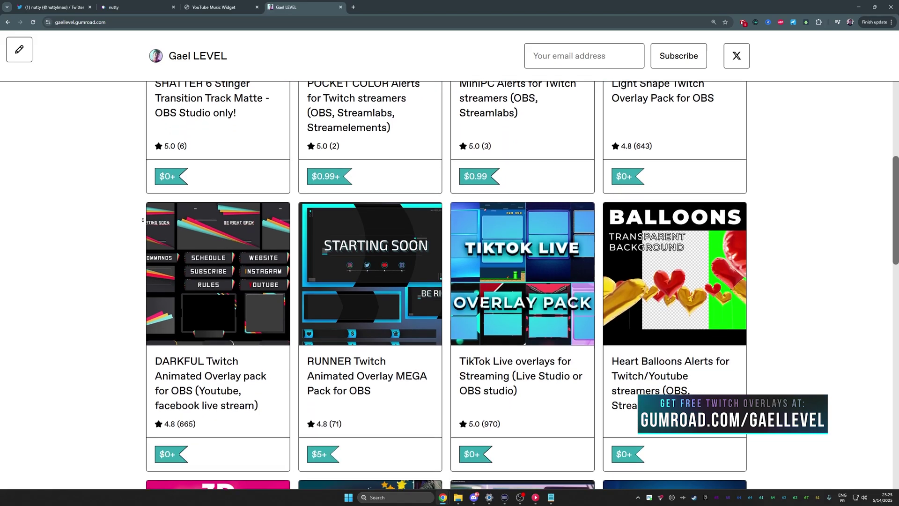
pyautogui.scroll(-3, 143, 220)
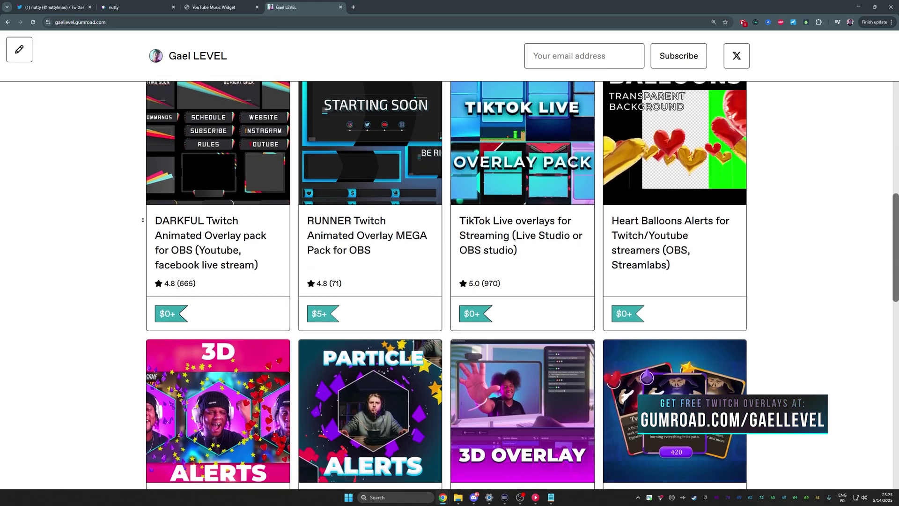
pyautogui.scroll(-10, 143, 219)
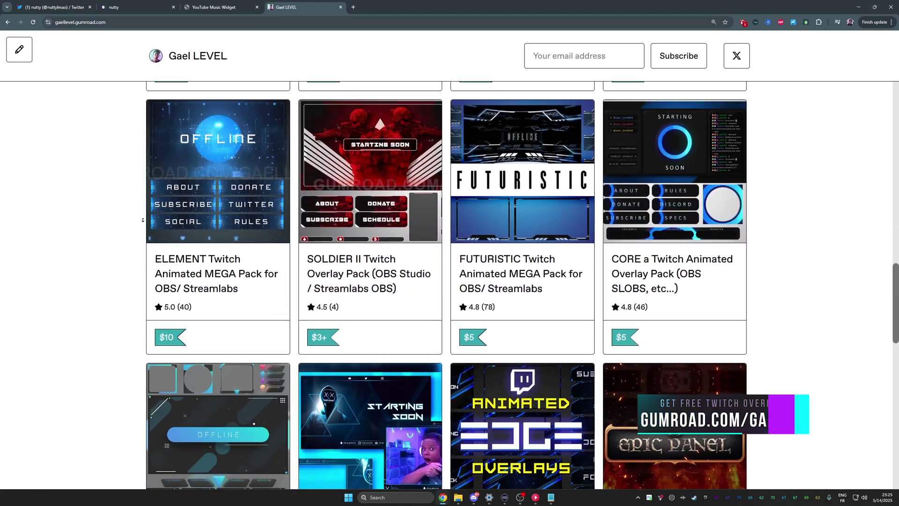
pyautogui.scroll(-3, 143, 220)
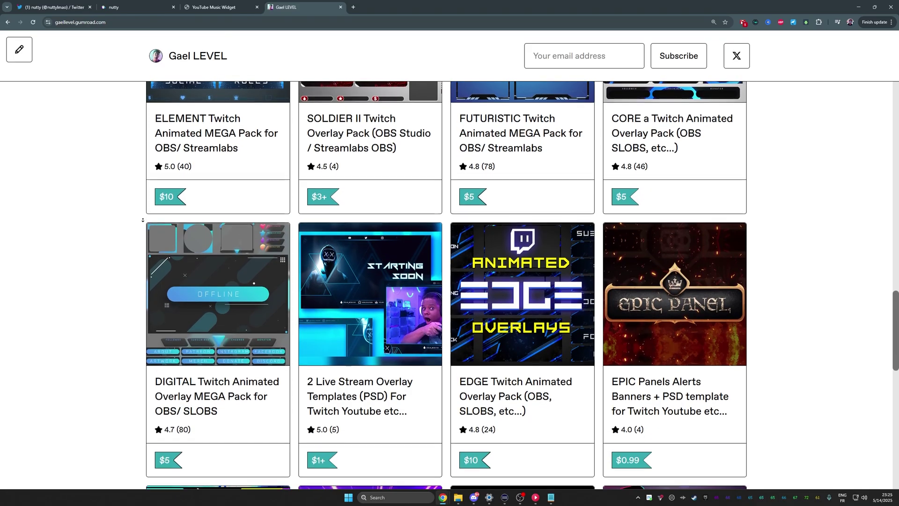
pyautogui.scroll(-2, 143, 219)
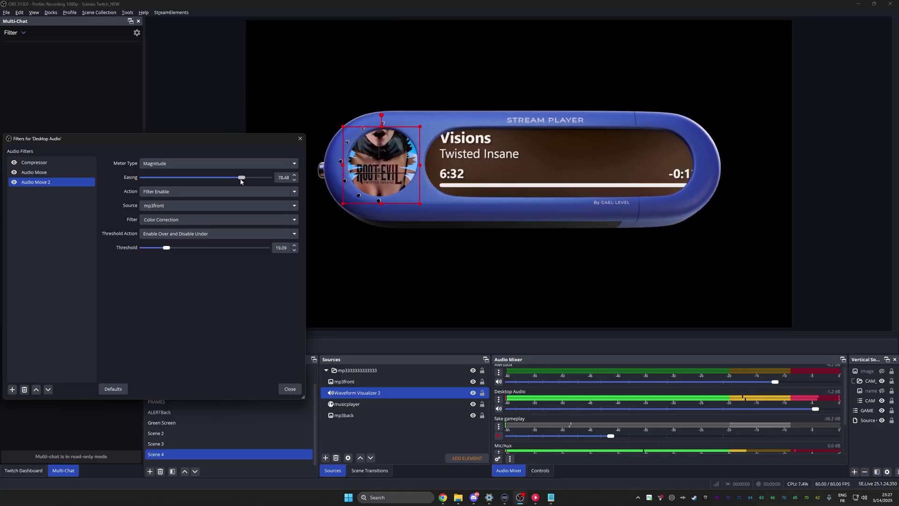